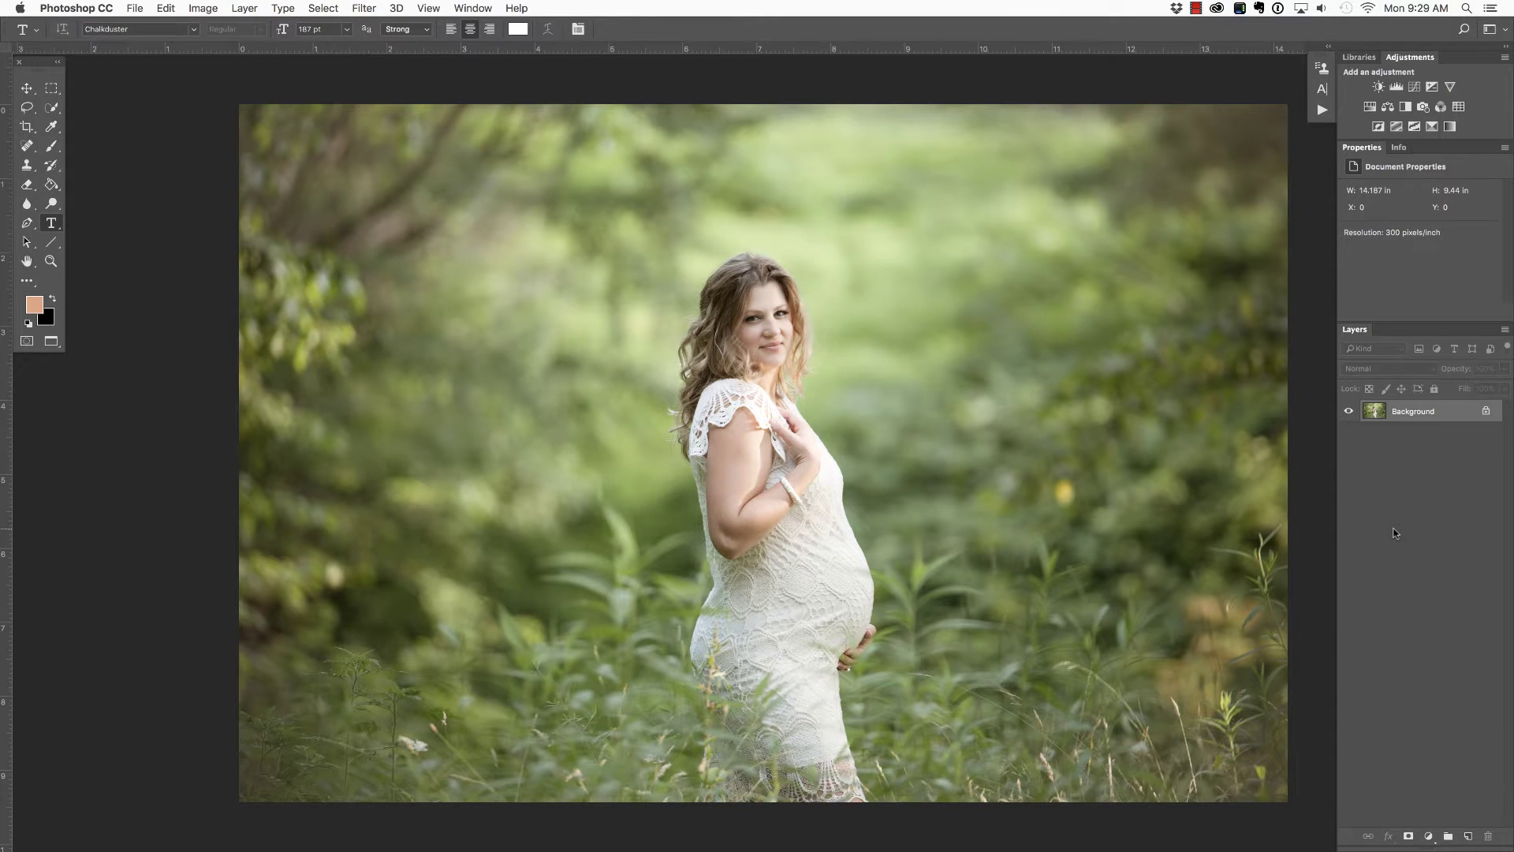
- Return Photoshop to Standard Screen Mode so Becky2.jpg shows in its own document window
{"action": "key", "text": "shift+f"}
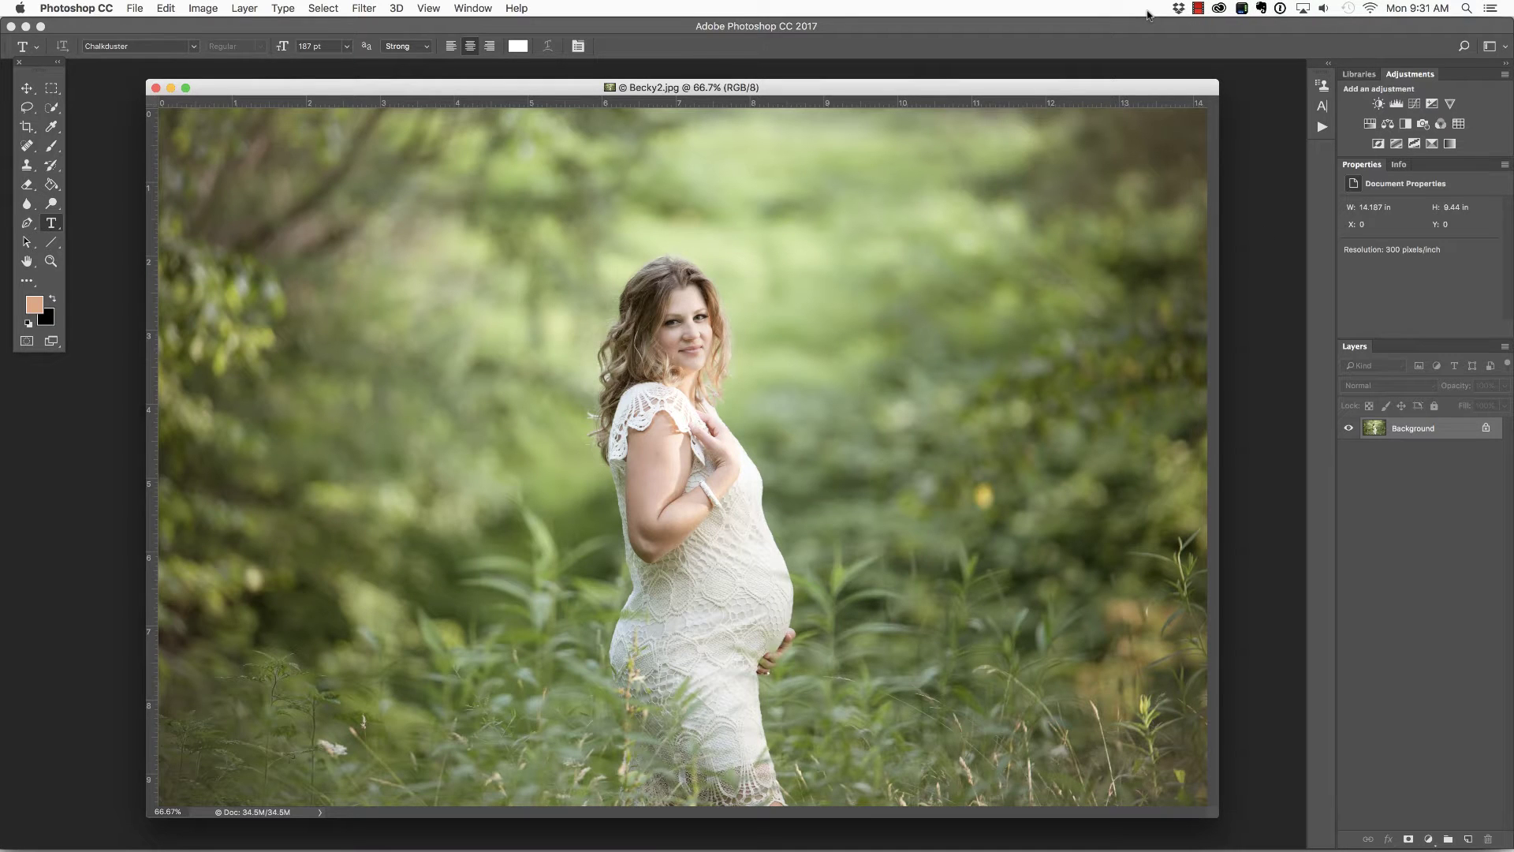
- Confirm Photoshop CC (2017) is listed as installed in the Creative Cloud Apps panel, then dismiss it
{"action": "left_click", "coordinate": [1217, 9]}
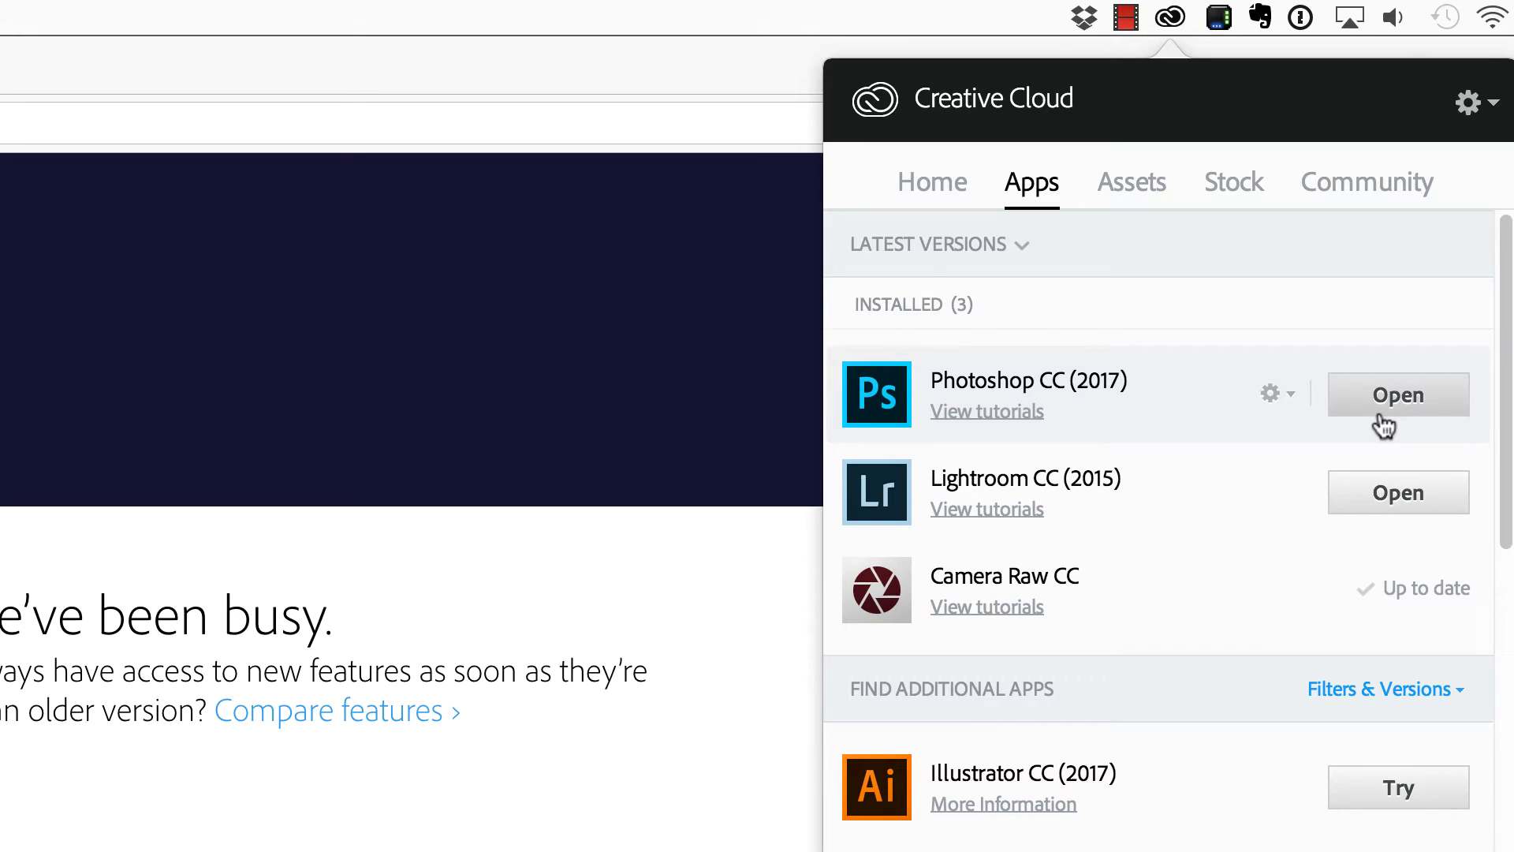
{"action": "left_click", "coordinate": [751, 640]}
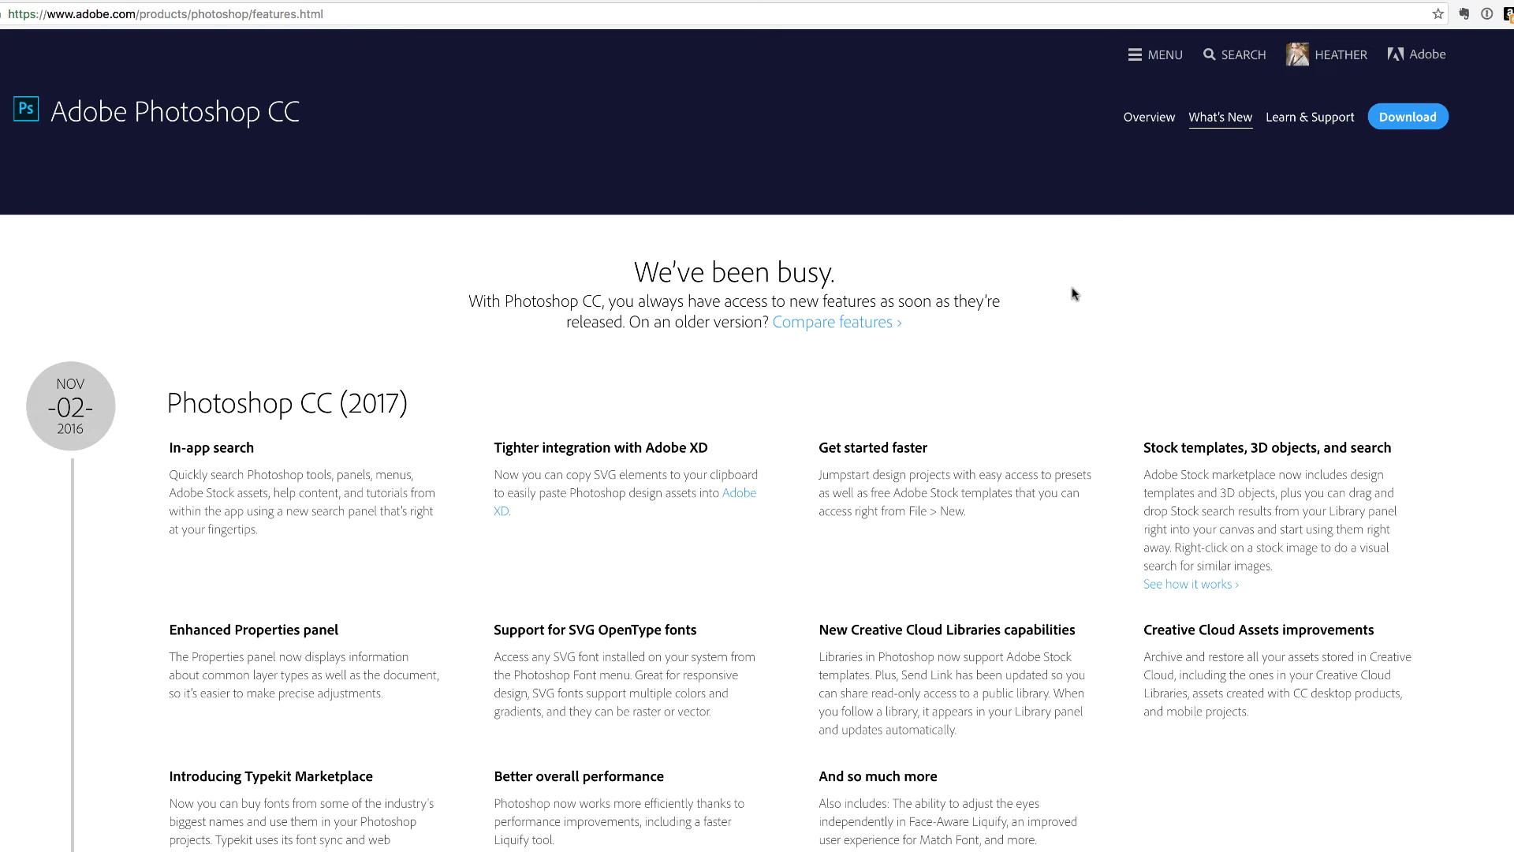
- Scroll through the Photoshop CC 2017 What's New features page
{"action": "scroll", "coordinate": [1072, 294], "scroll_direction": "down", "scroll_amount": 1}
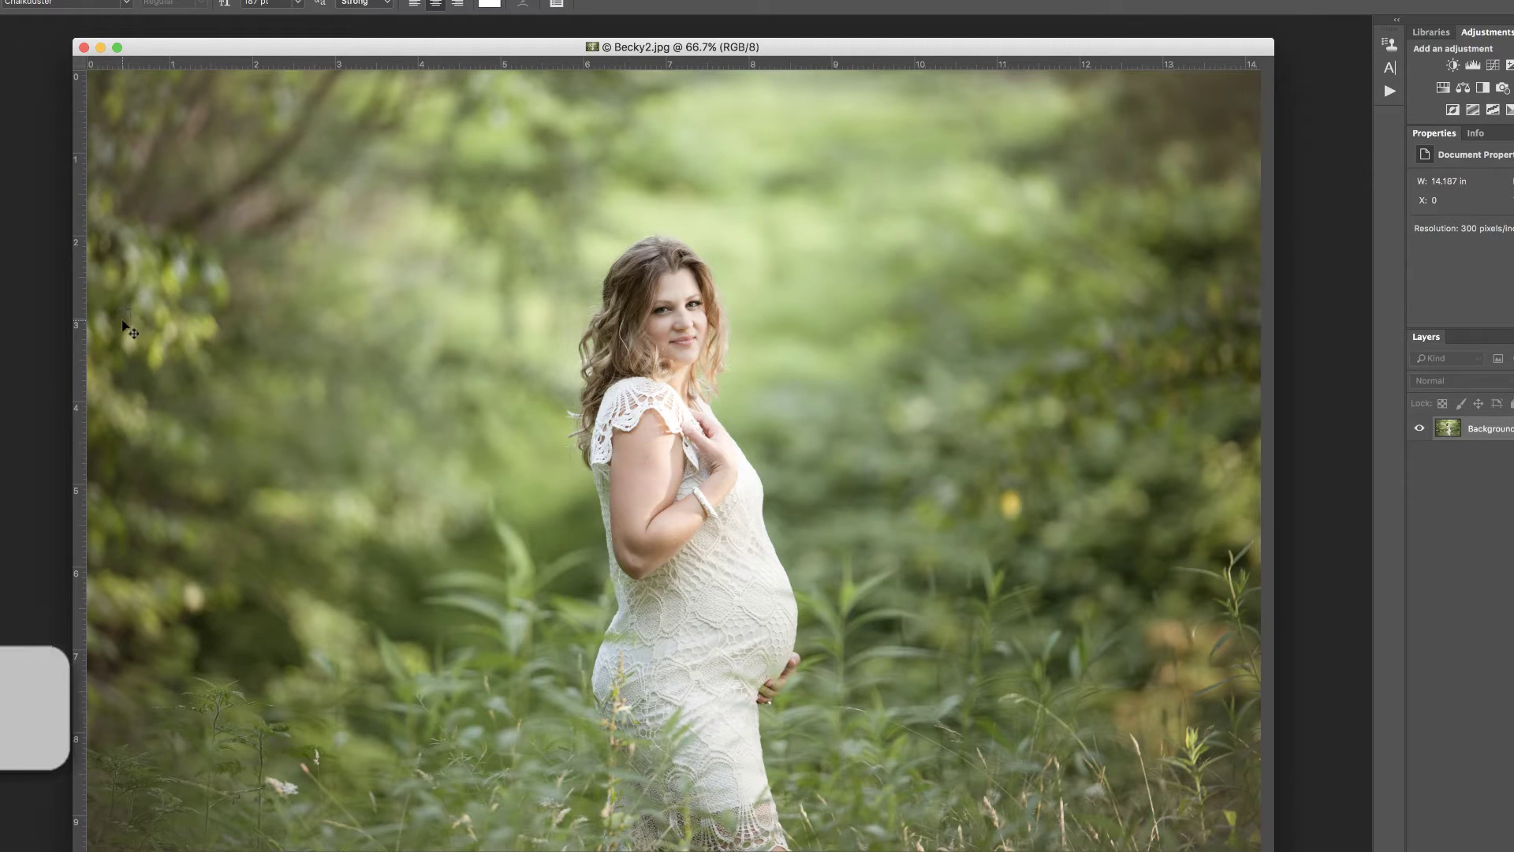
- Start a new document and compare the 3 x 2, 6 x 4 and 7 x 5 inch landscape photo presets
{"action": "key", "text": "super+n"}
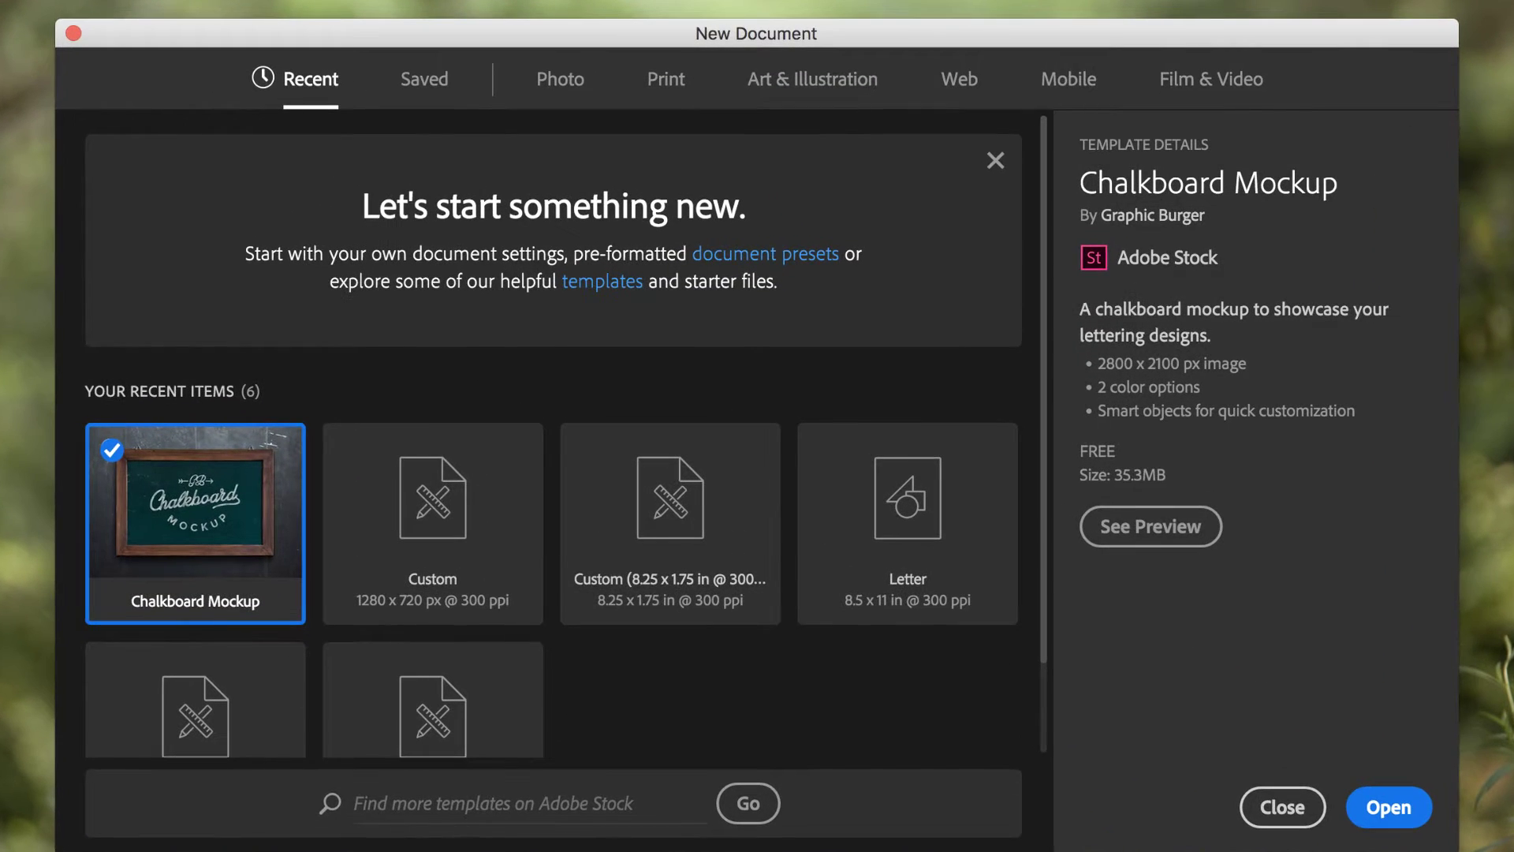
{"action": "left_click", "coordinate": [578, 52]}
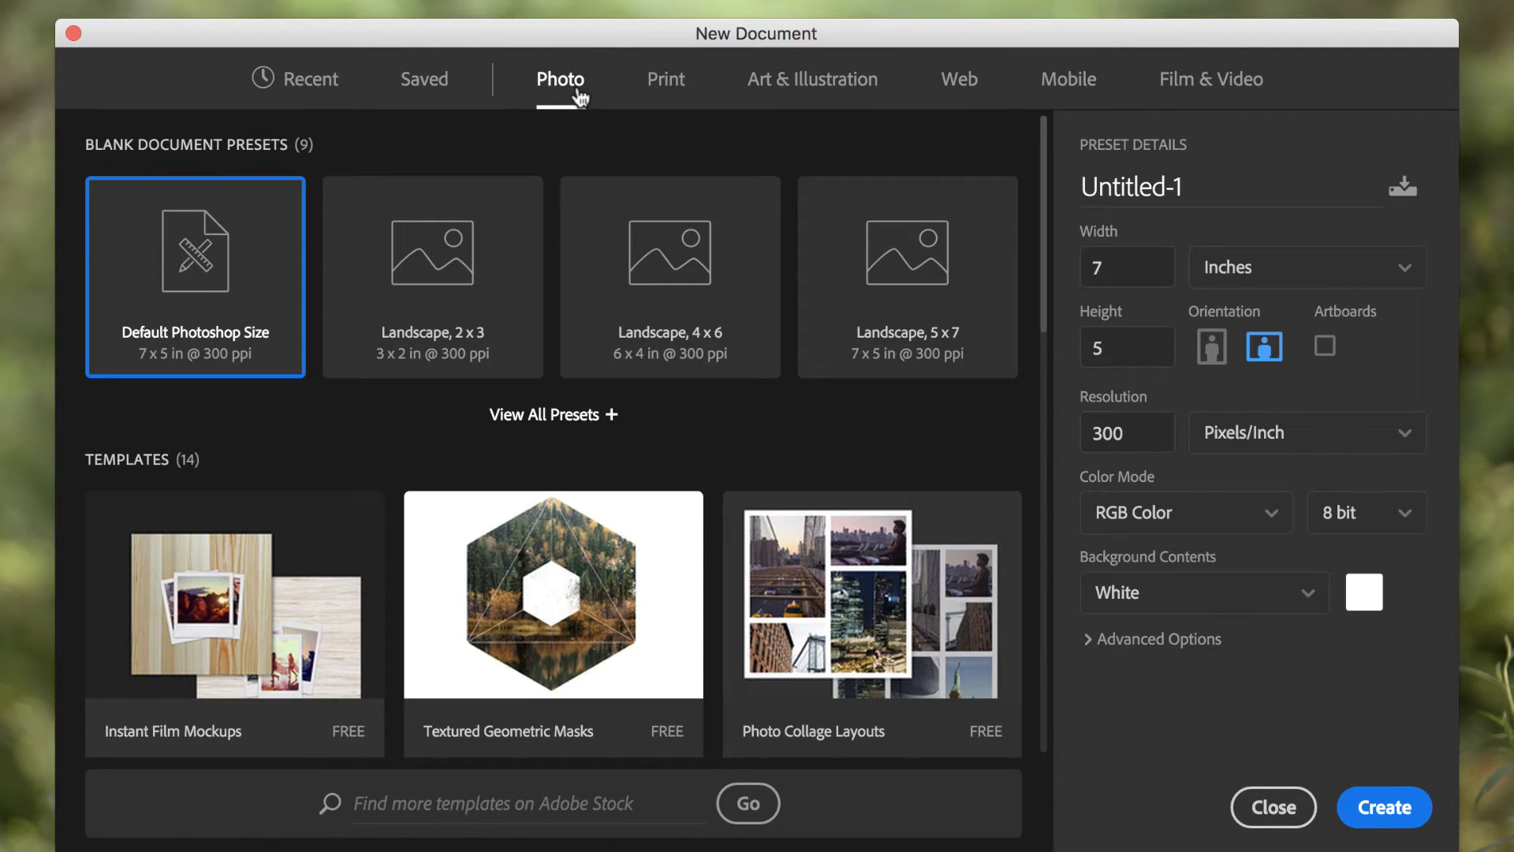
{"action": "left_click", "coordinate": [507, 264]}
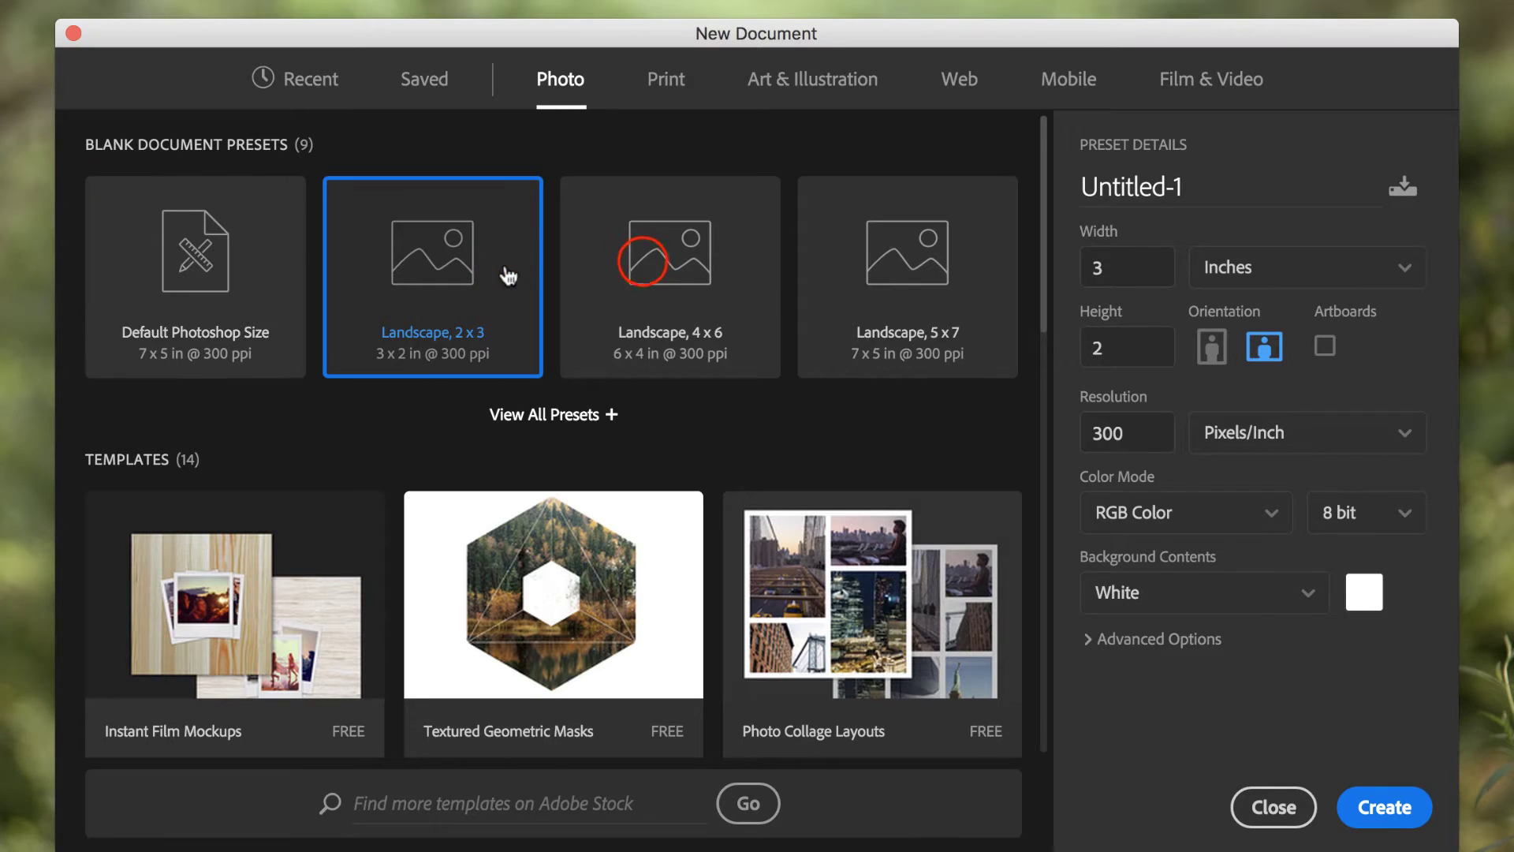
{"action": "left_click", "coordinate": [644, 264]}
{"action": "left_click", "coordinate": [901, 256]}
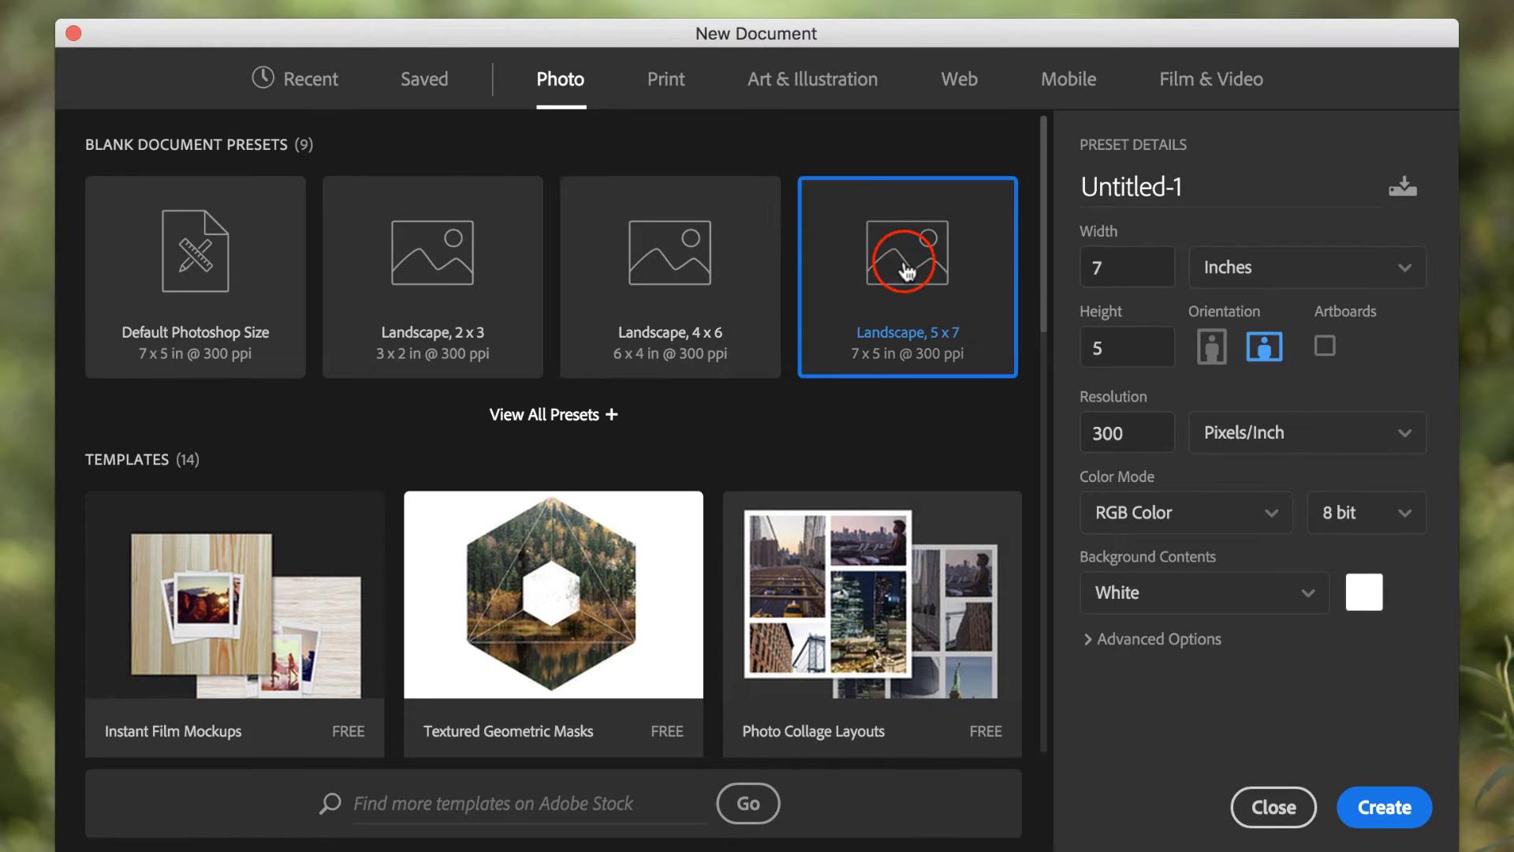
- Review the available width units, keeping inches as the unit
{"action": "left_click", "coordinate": [1285, 260]}
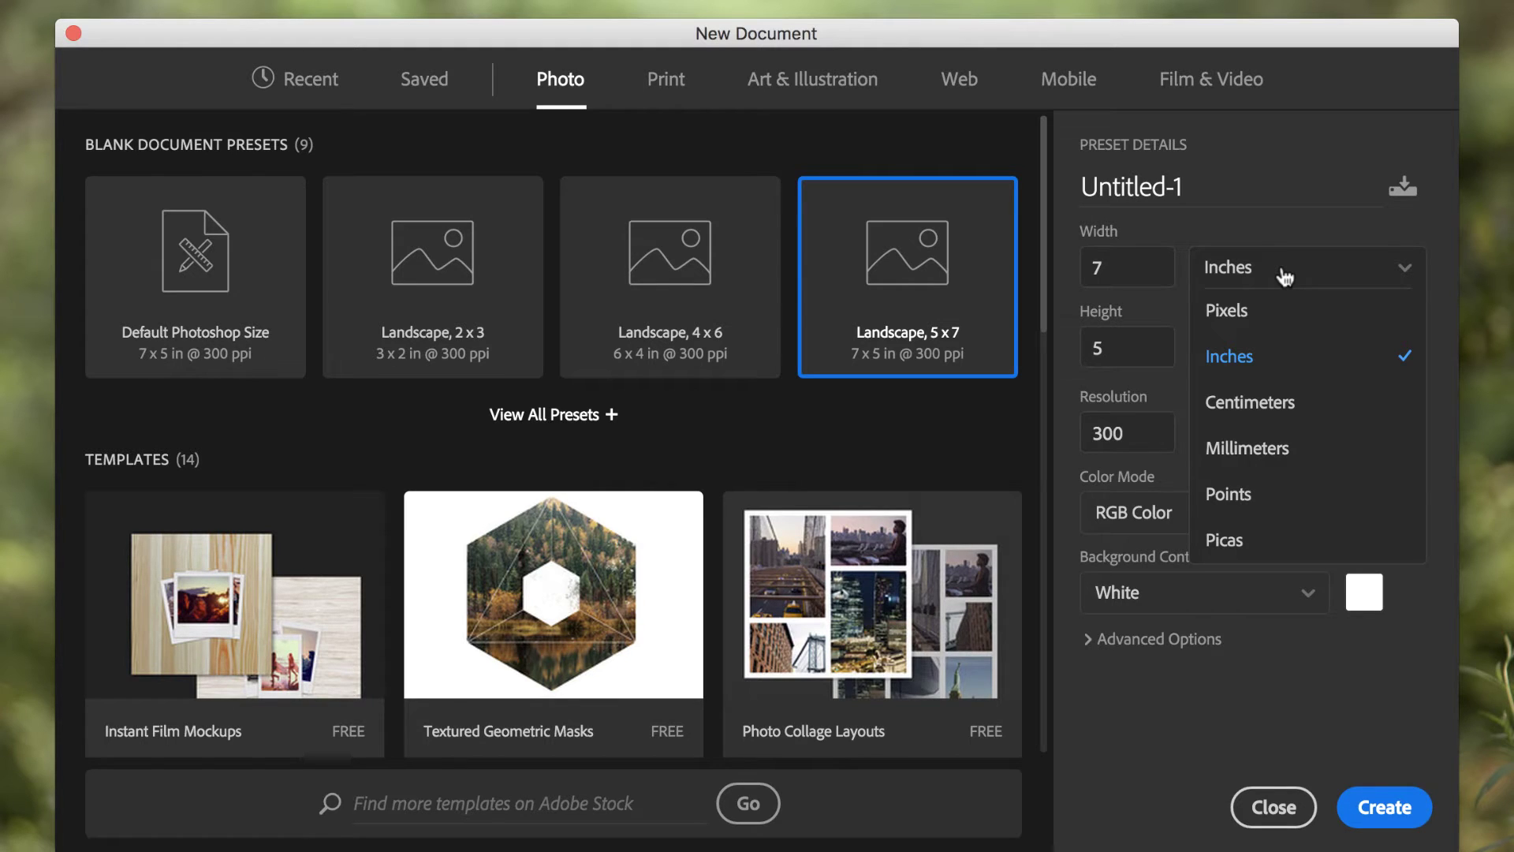
{"action": "left_click", "coordinate": [1286, 272]}
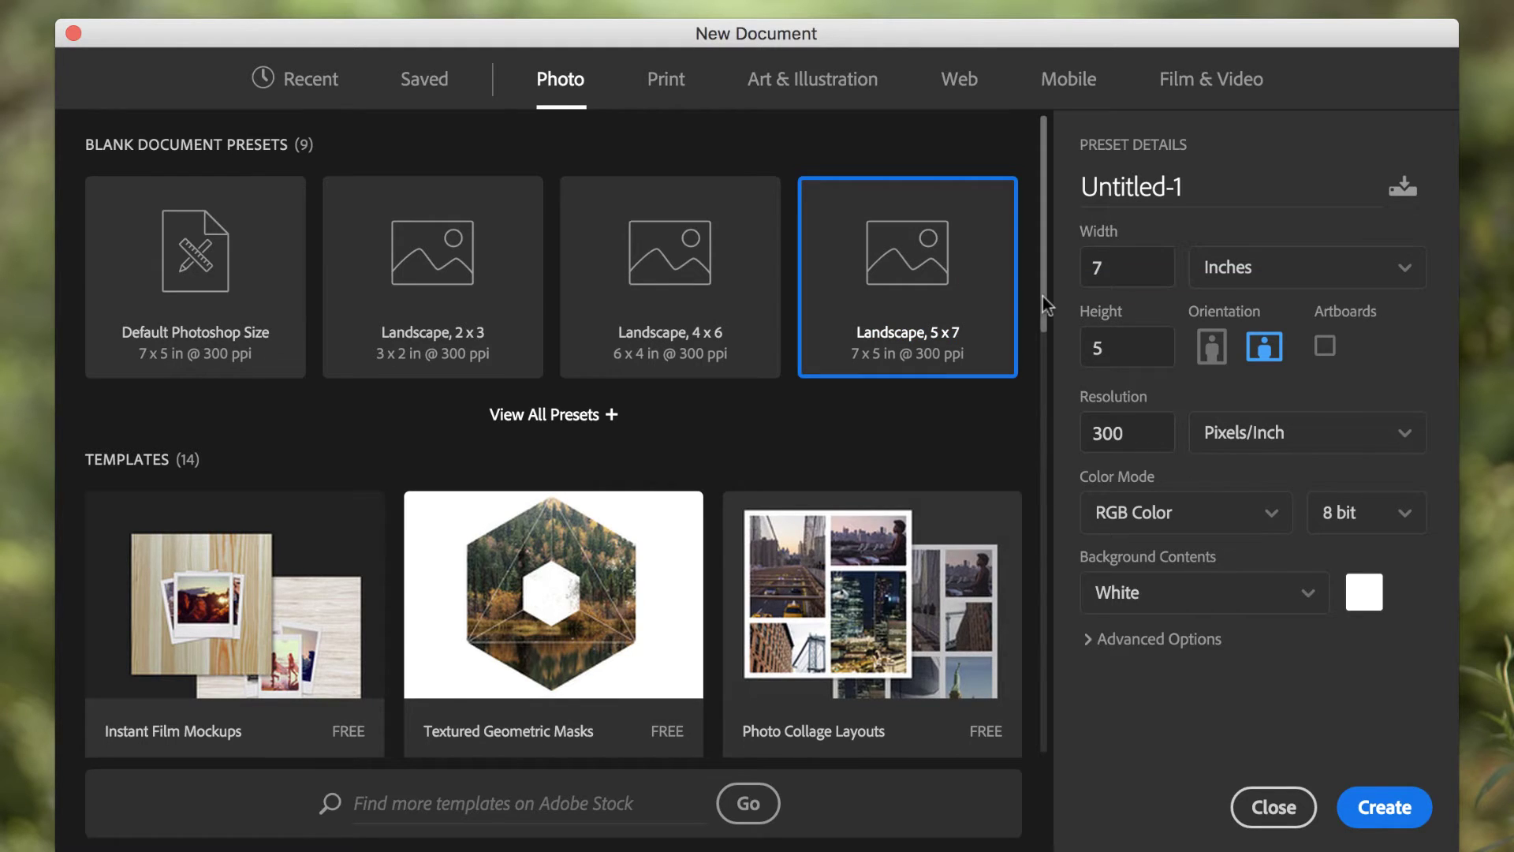
{"action": "left_click_drag", "start_coordinate": [1043, 297], "coordinate": [1043, 186]}
- Open the free Chalkboard Mockup template from the Art & Illustration templates
{"action": "left_click", "coordinate": [851, 79]}
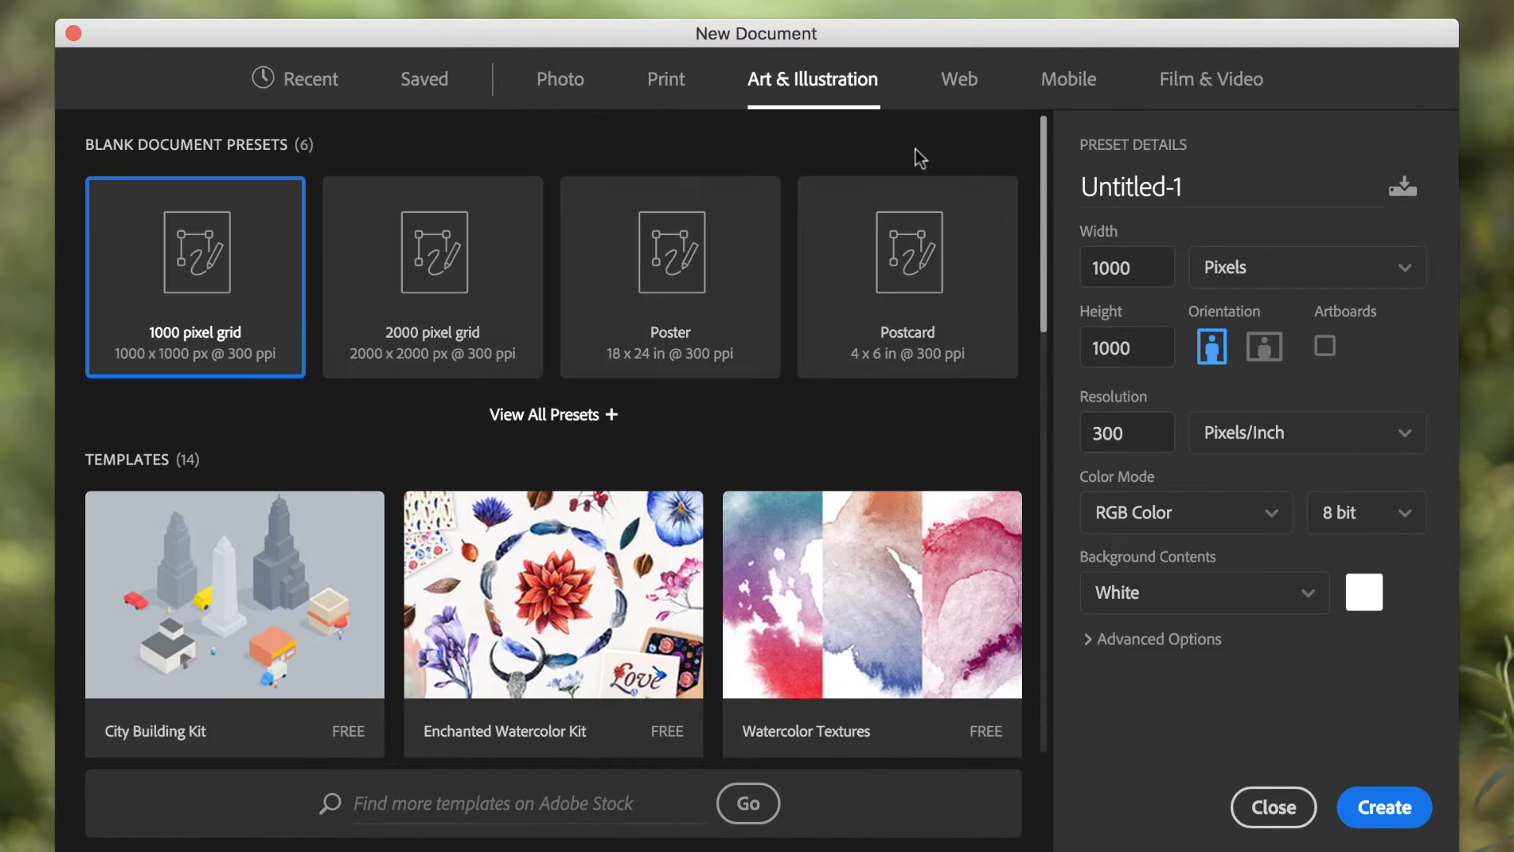
{"action": "scroll", "coordinate": [916, 149], "scroll_direction": "down", "scroll_amount": 10}
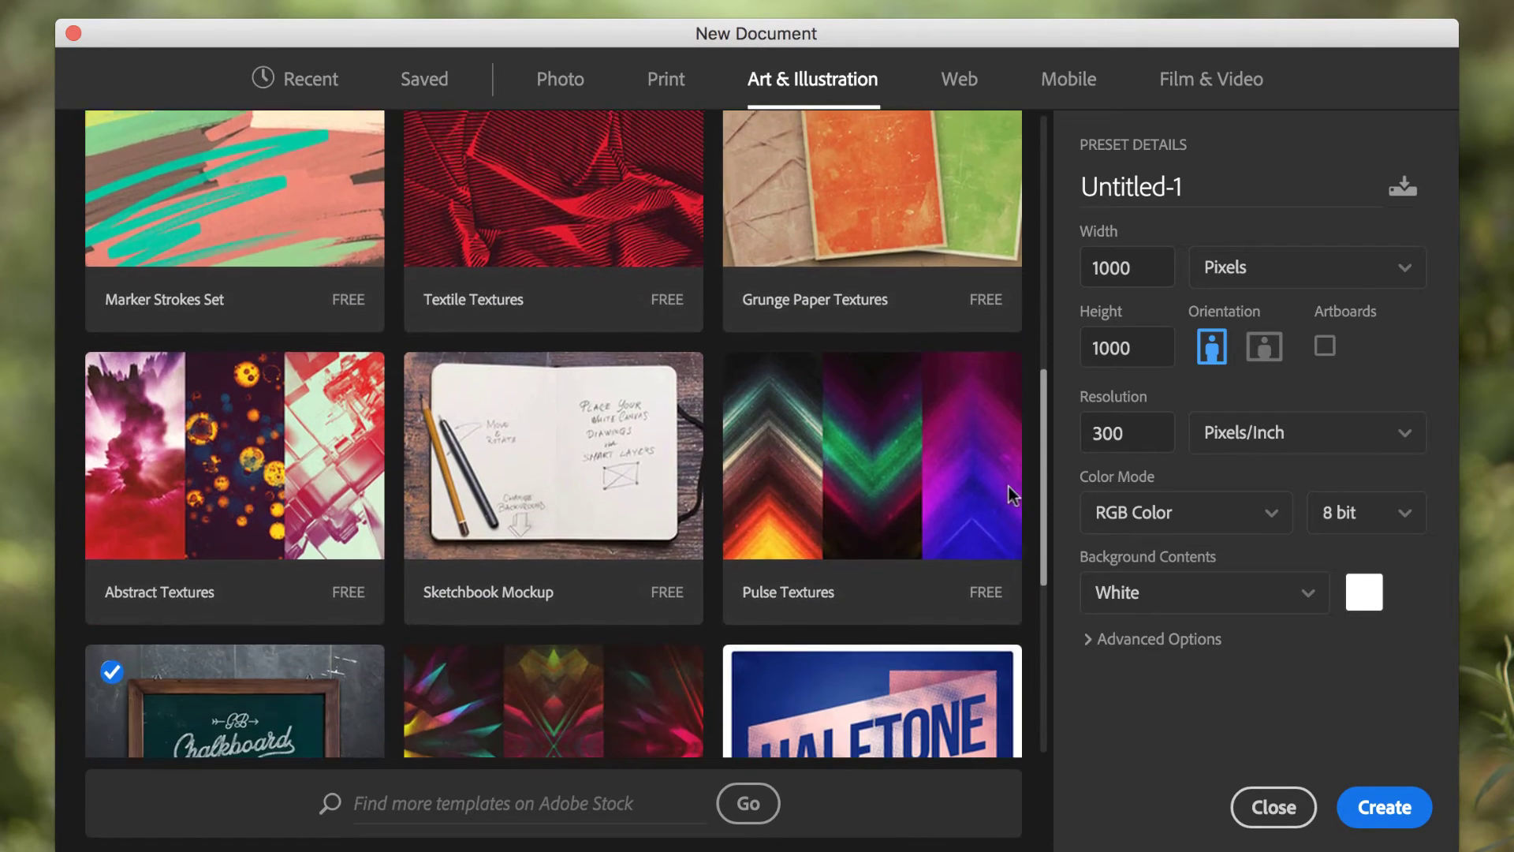
{"action": "scroll", "coordinate": [1050, 392], "scroll_direction": "down", "scroll_amount": 3}
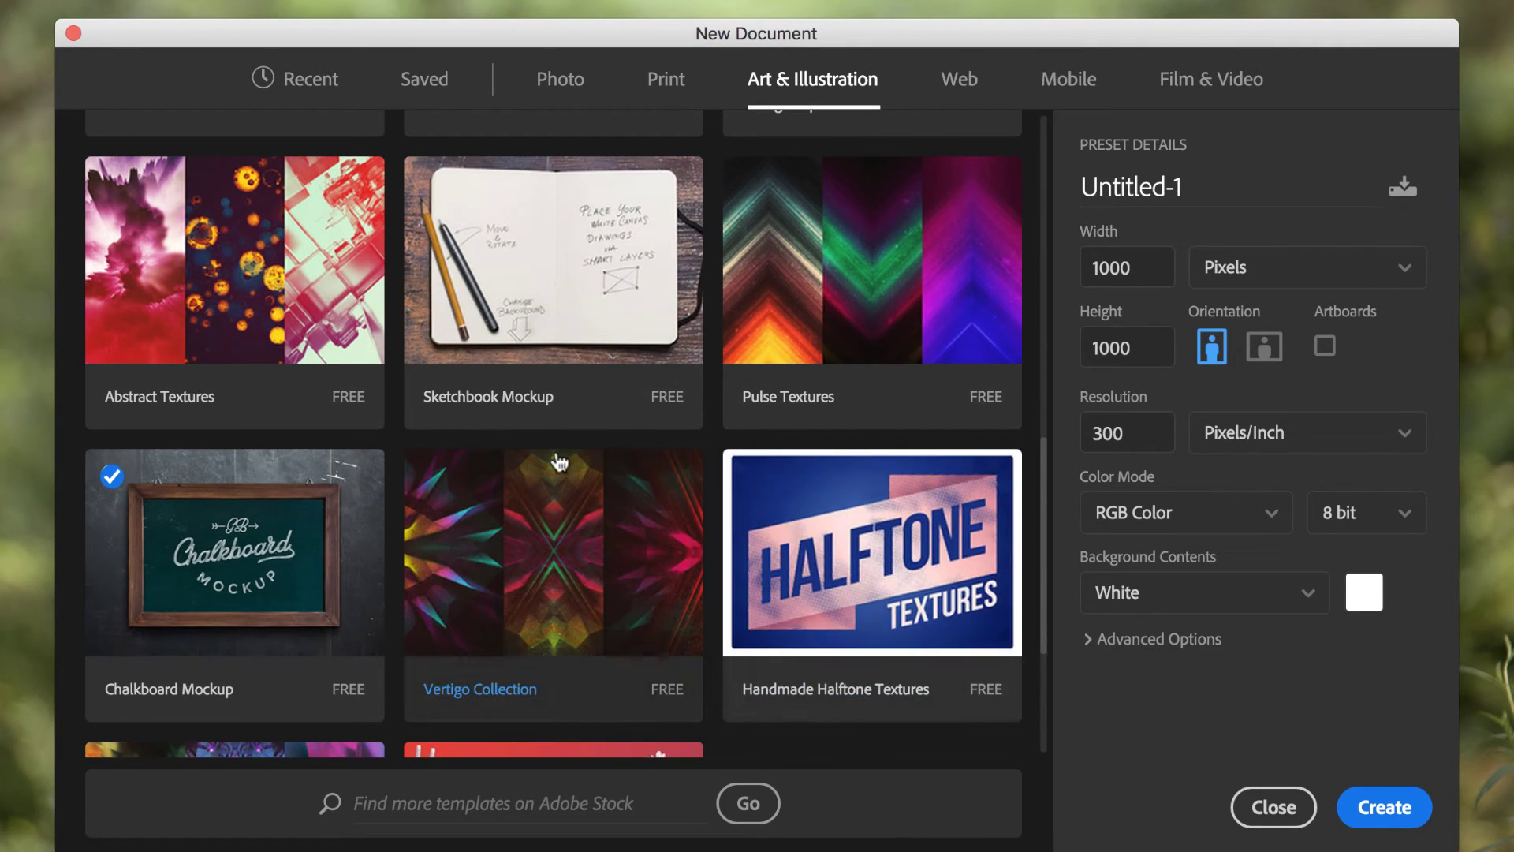
{"action": "left_click", "coordinate": [282, 542]}
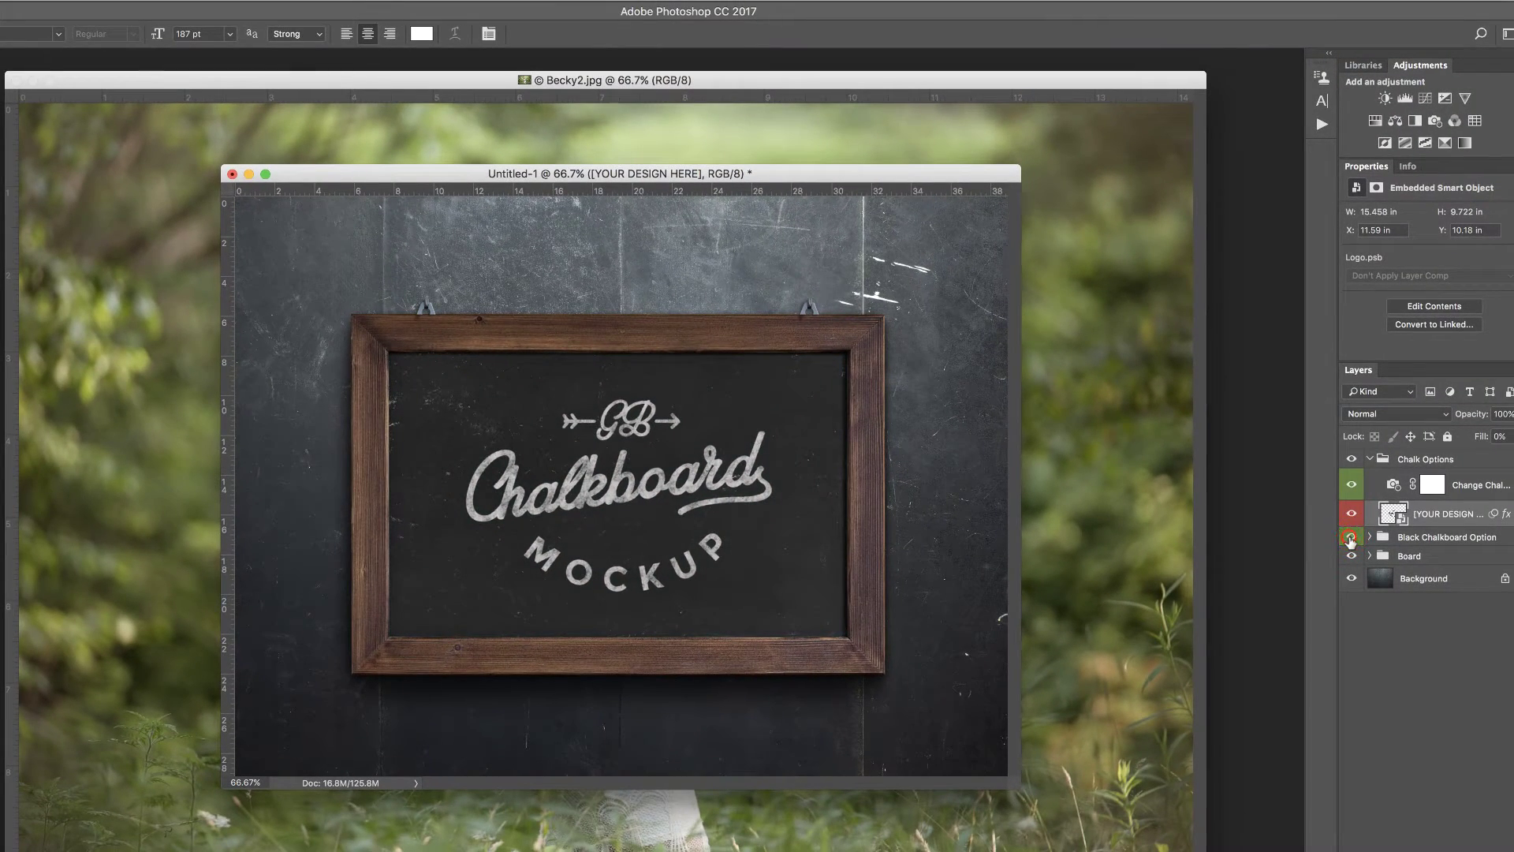
{"action": "left_click", "coordinate": [1351, 539]}
- Toggle visibility of the Black Chalkboard Option and the [YOUR DESIGN HERE] placeholder layers
{"action": "left_click", "coordinate": [1351, 514]}
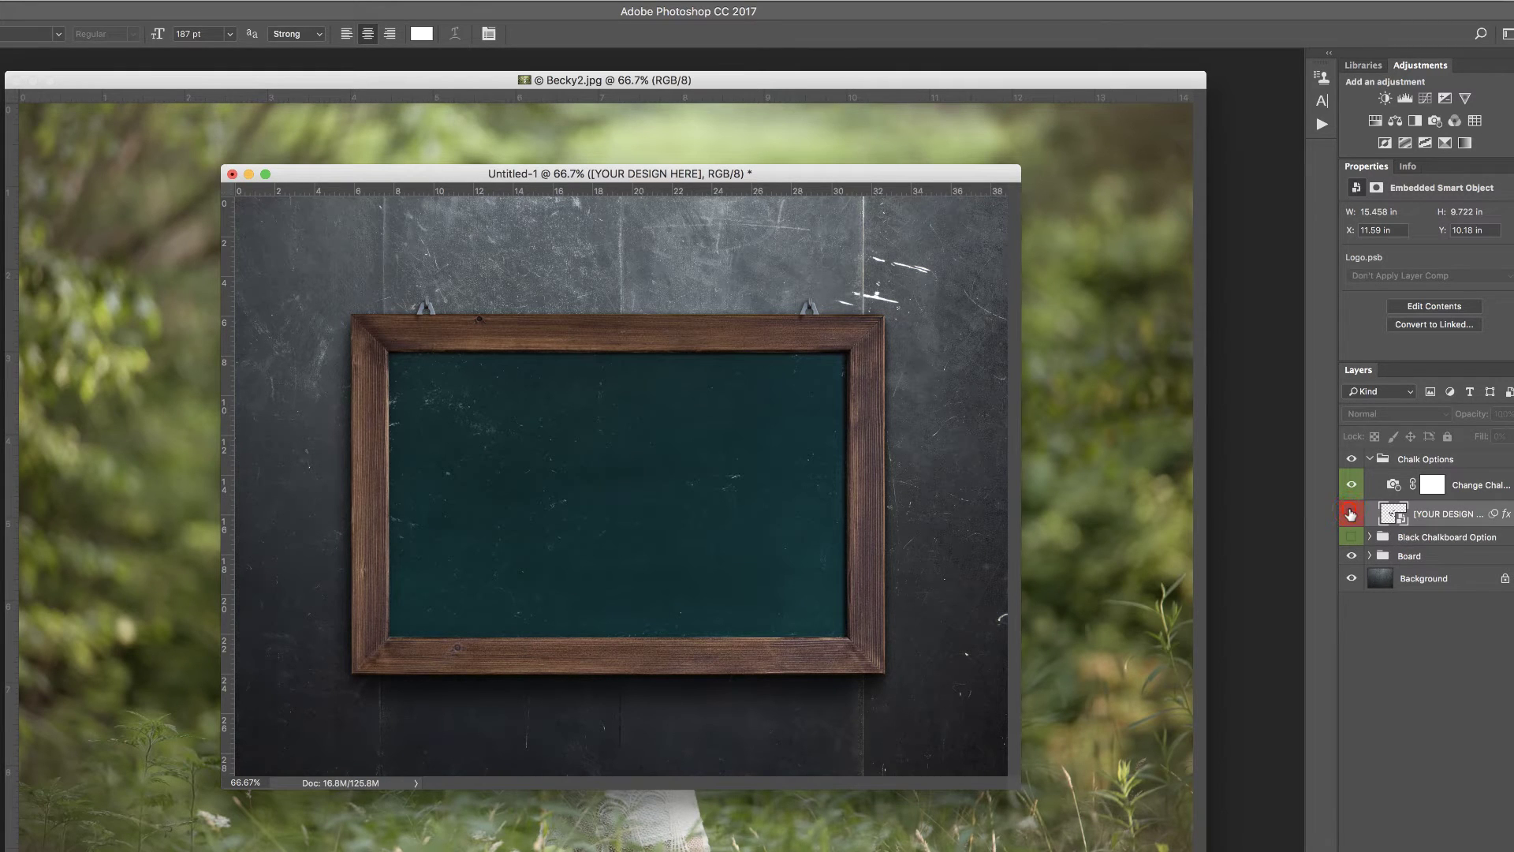
{"action": "left_click", "coordinate": [1351, 514]}
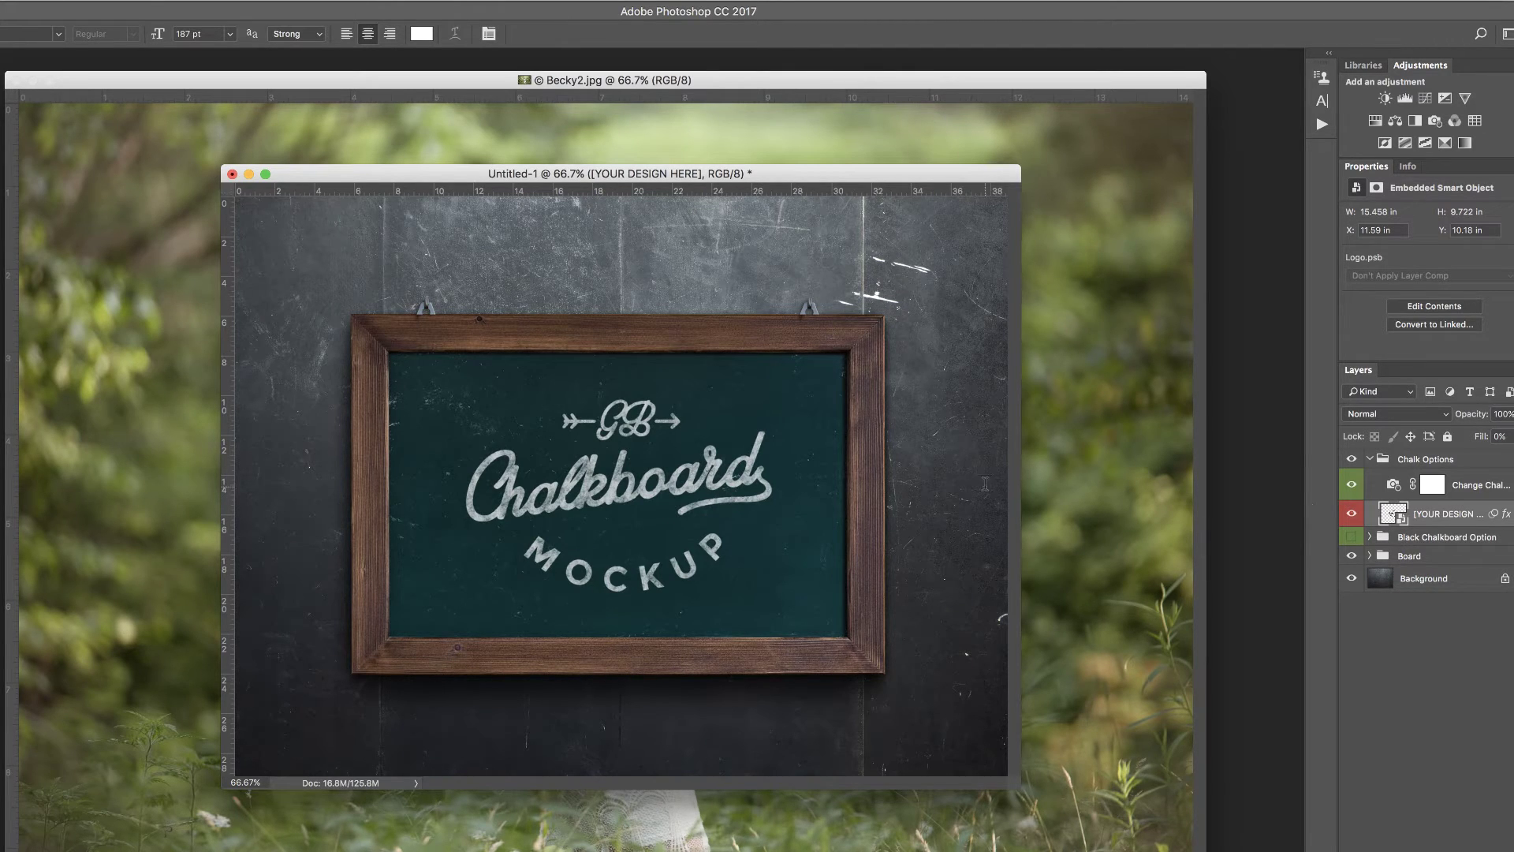
- Add HELLO text on the chalkboard, nudge it right and down, and fade it to 68% opacity
{"action": "left_click", "coordinate": [434, 406]}
{"action": "type", "text": "HELLO"}
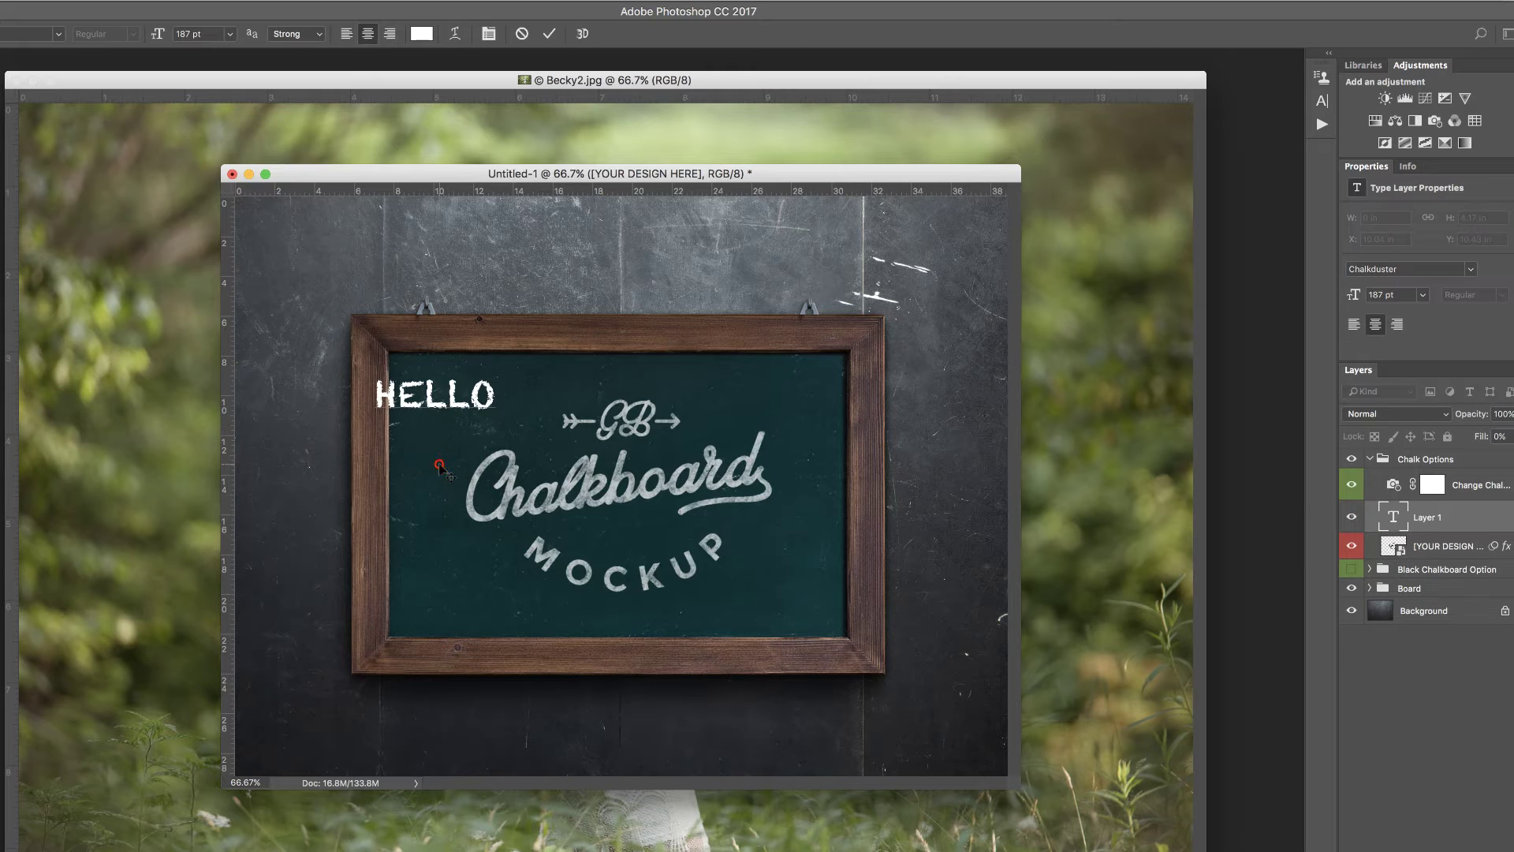
{"action": "left_click_drag", "start_coordinate": [442, 471], "coordinate": [481, 482]}
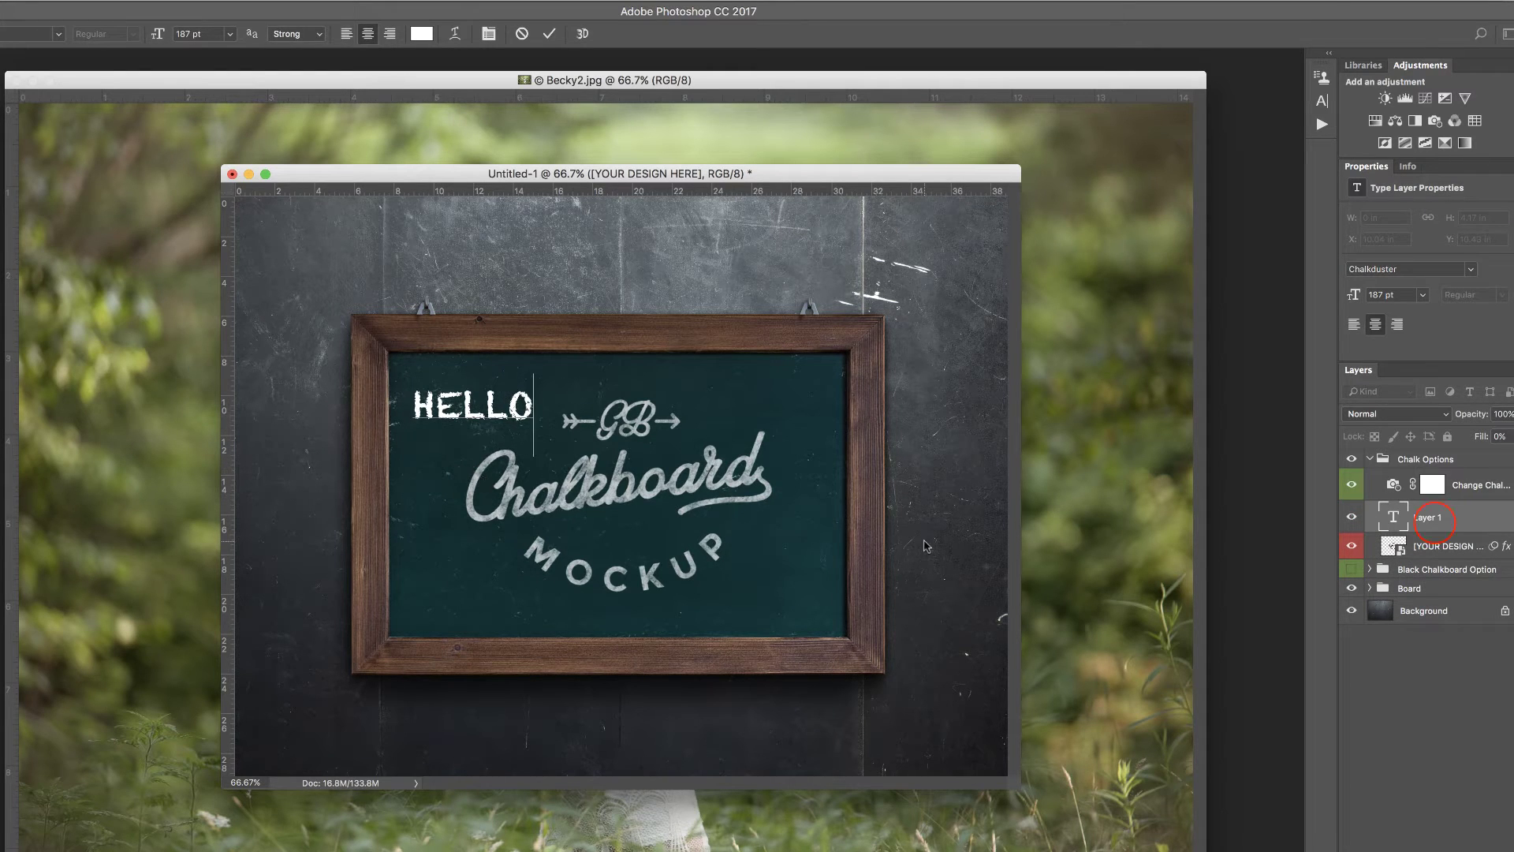
{"action": "left_click", "coordinate": [1434, 521]}
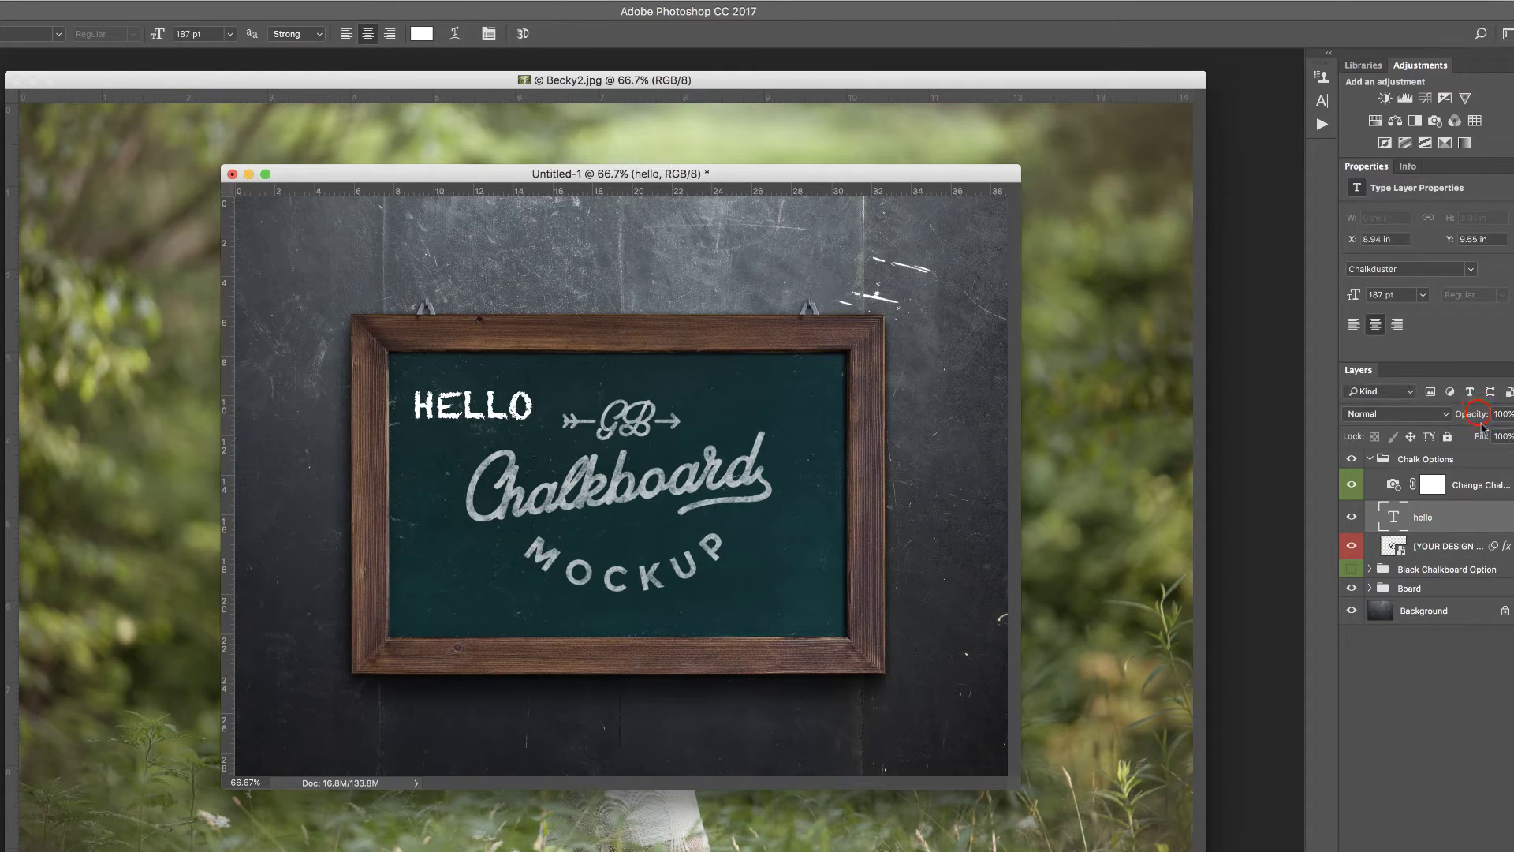
{"action": "left_click_drag", "start_coordinate": [1481, 424], "coordinate": [1452, 418]}
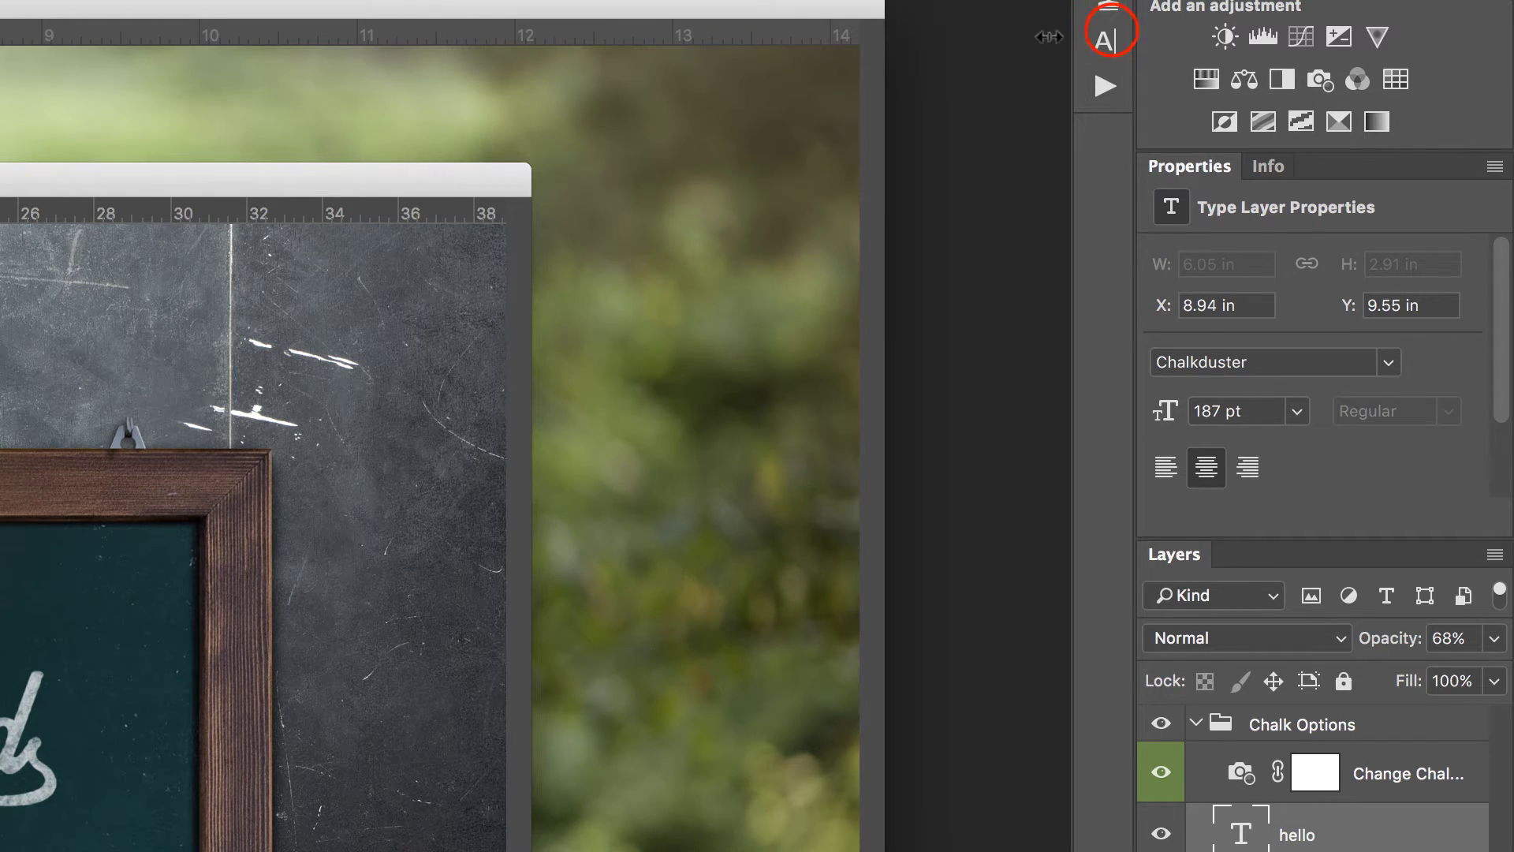
- Look at the character settings, then close the mockup document without saving
{"action": "left_click", "coordinate": [1106, 40]}
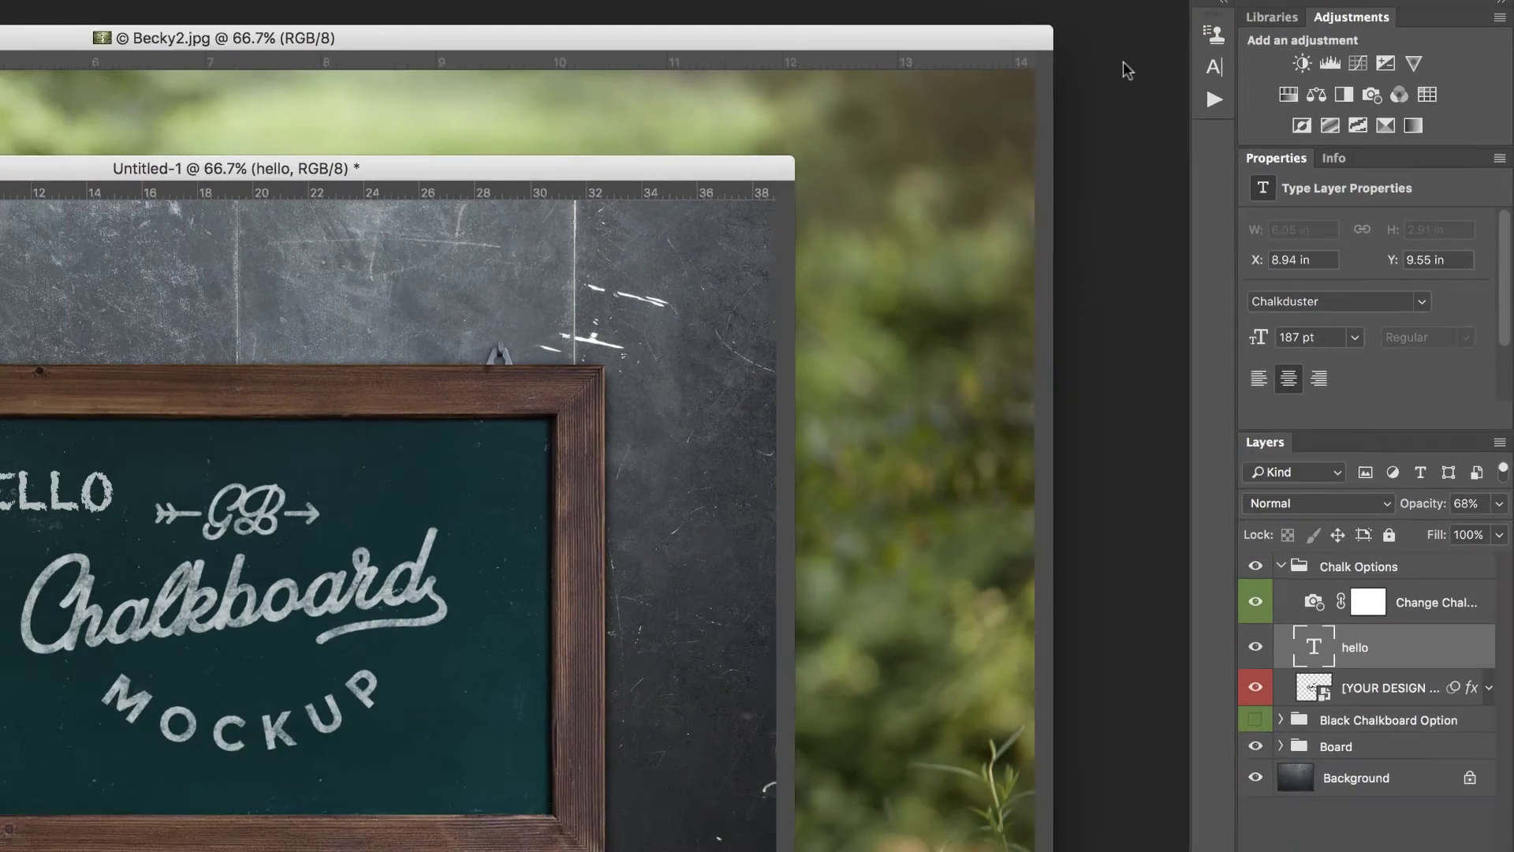
{"action": "key", "text": "super+w"}
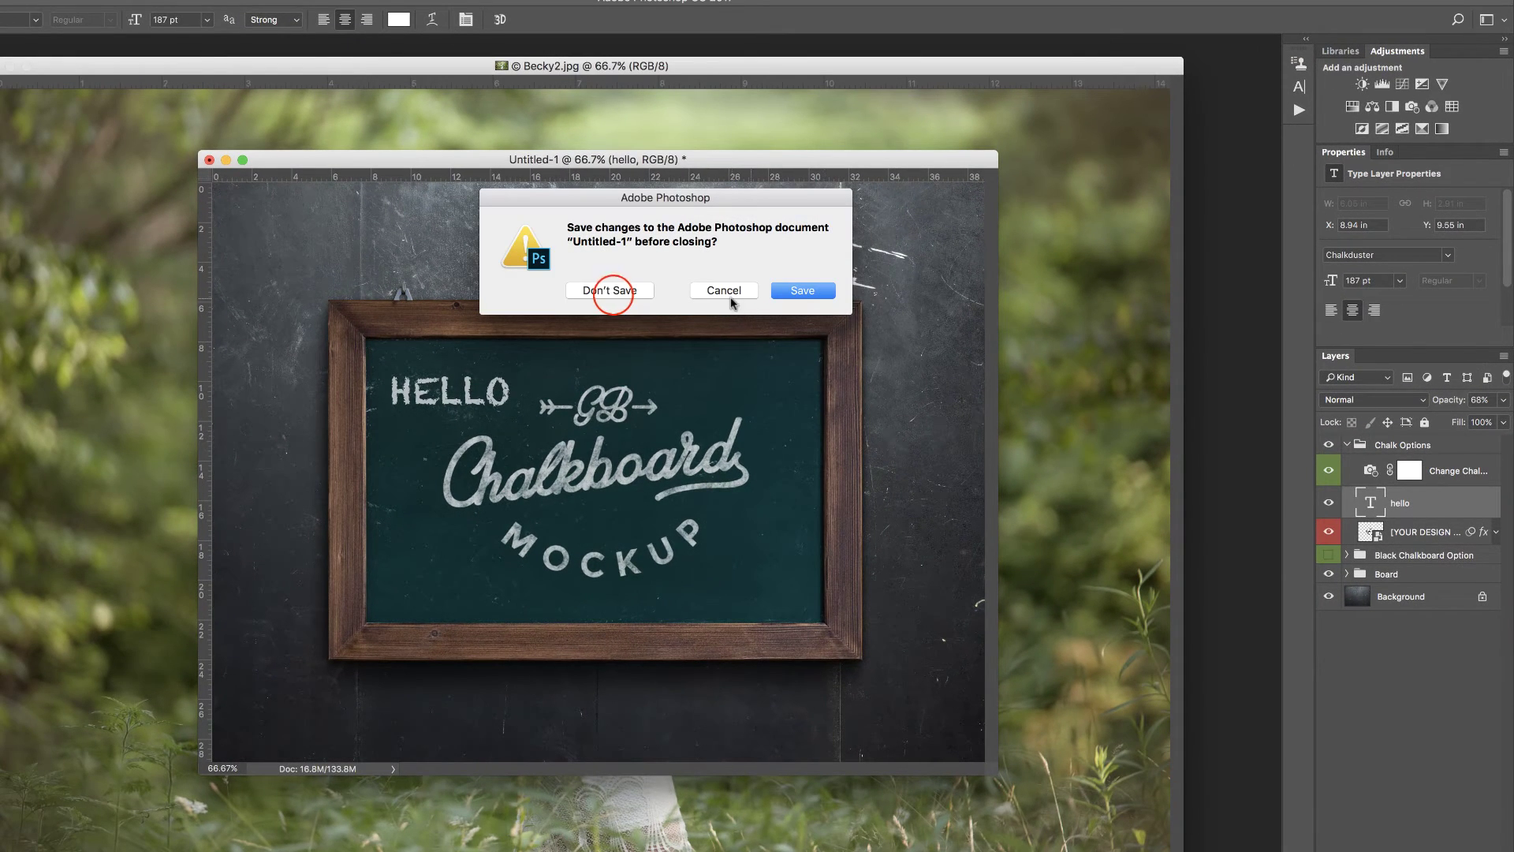
{"action": "left_click", "coordinate": [609, 290]}
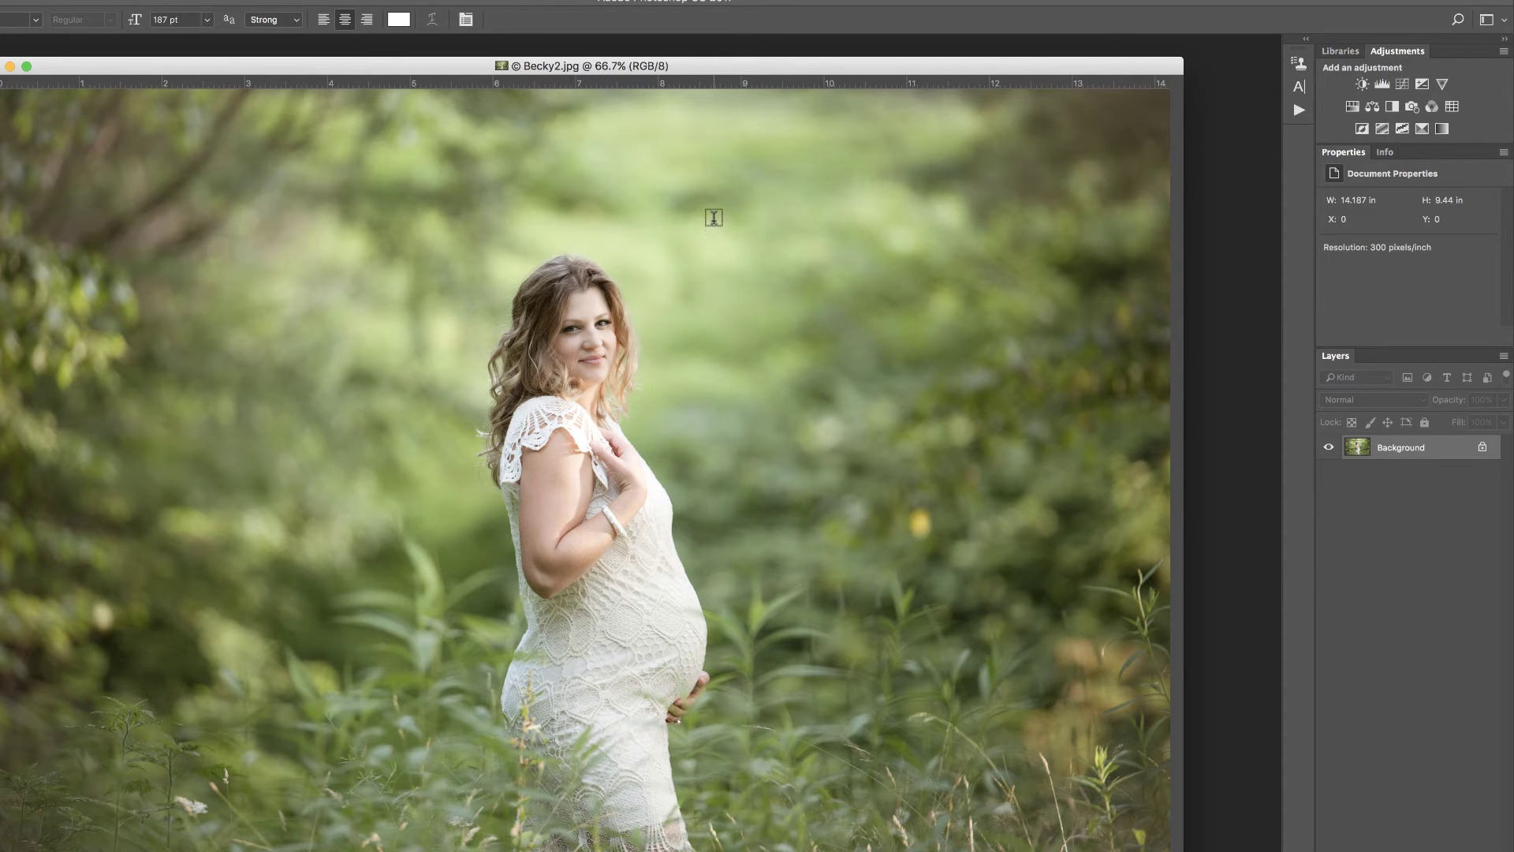
- Type SCALABLE VECTOR GRAPHICS at the photo's upper left in Trajan Color Concept and browse its glyphs
{"action": "left_click", "coordinate": [112, 186]}
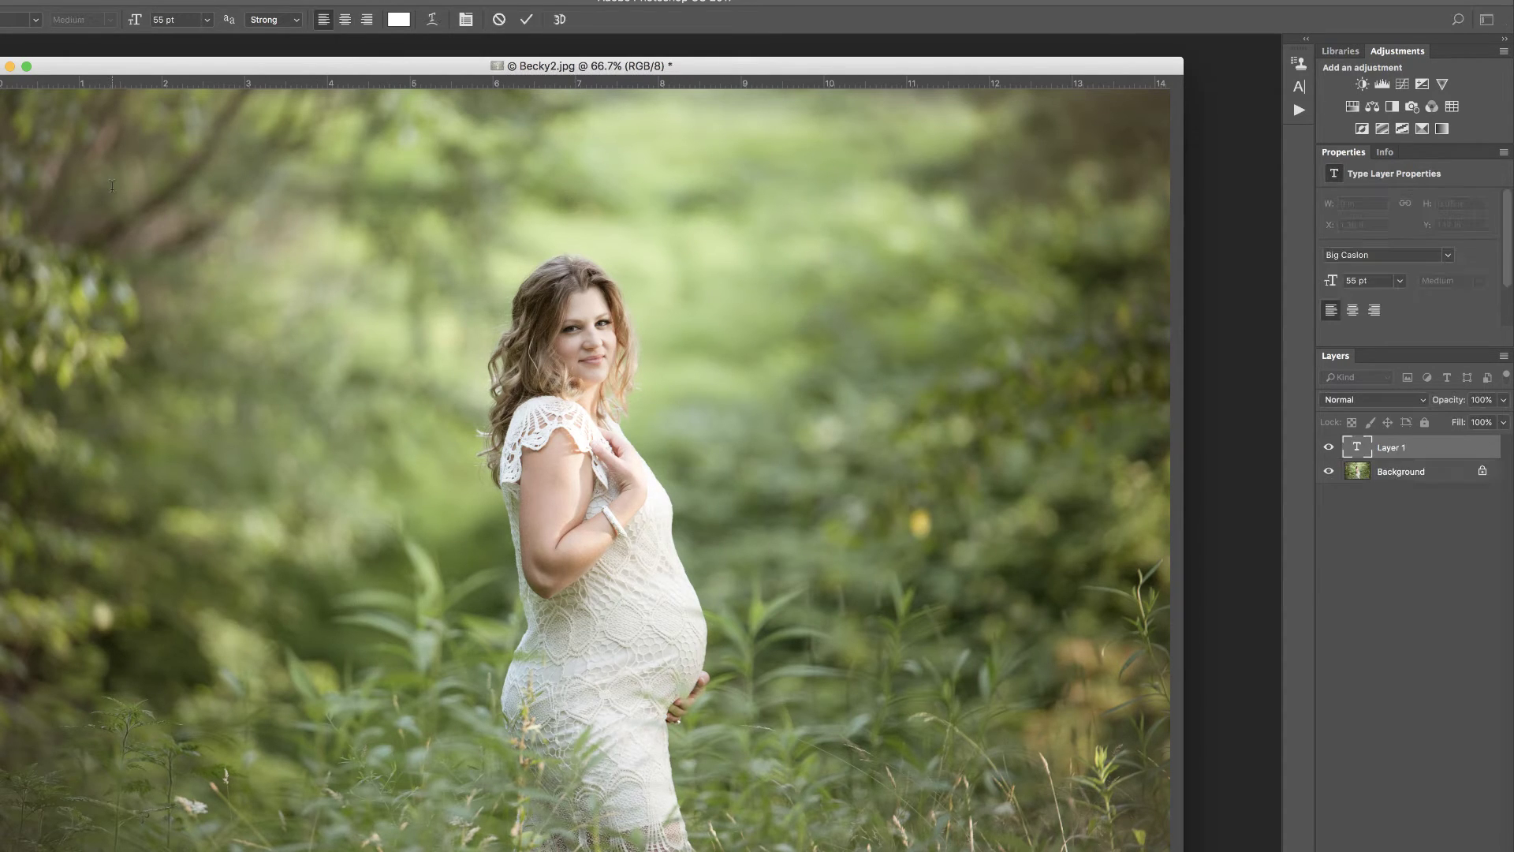
{"action": "type", "text": "SCALABLE VECTOR GRAPHICS"}
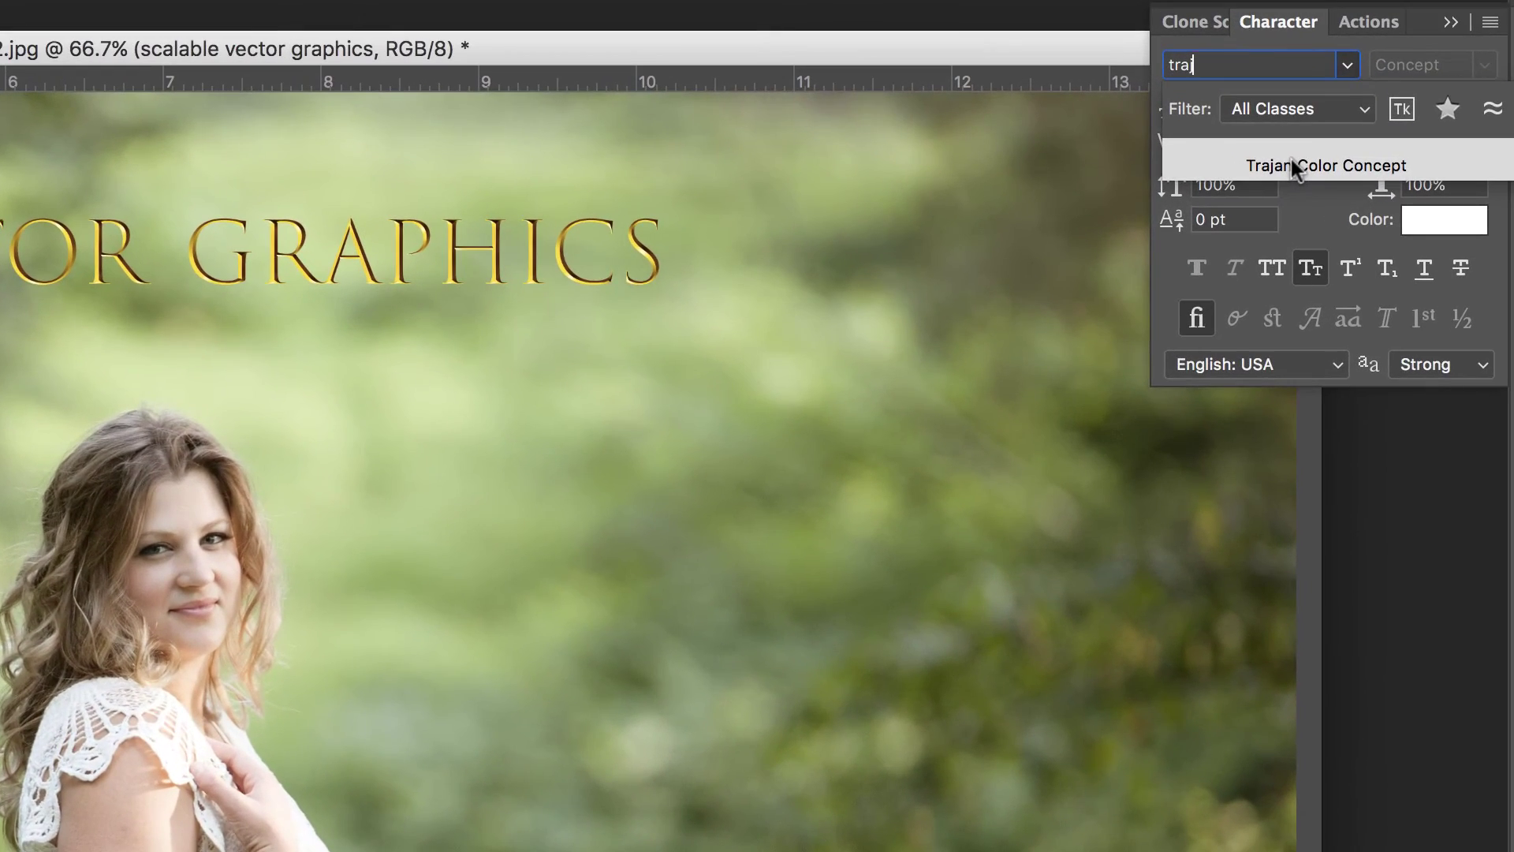
{"action": "left_click", "coordinate": [1169, 128]}
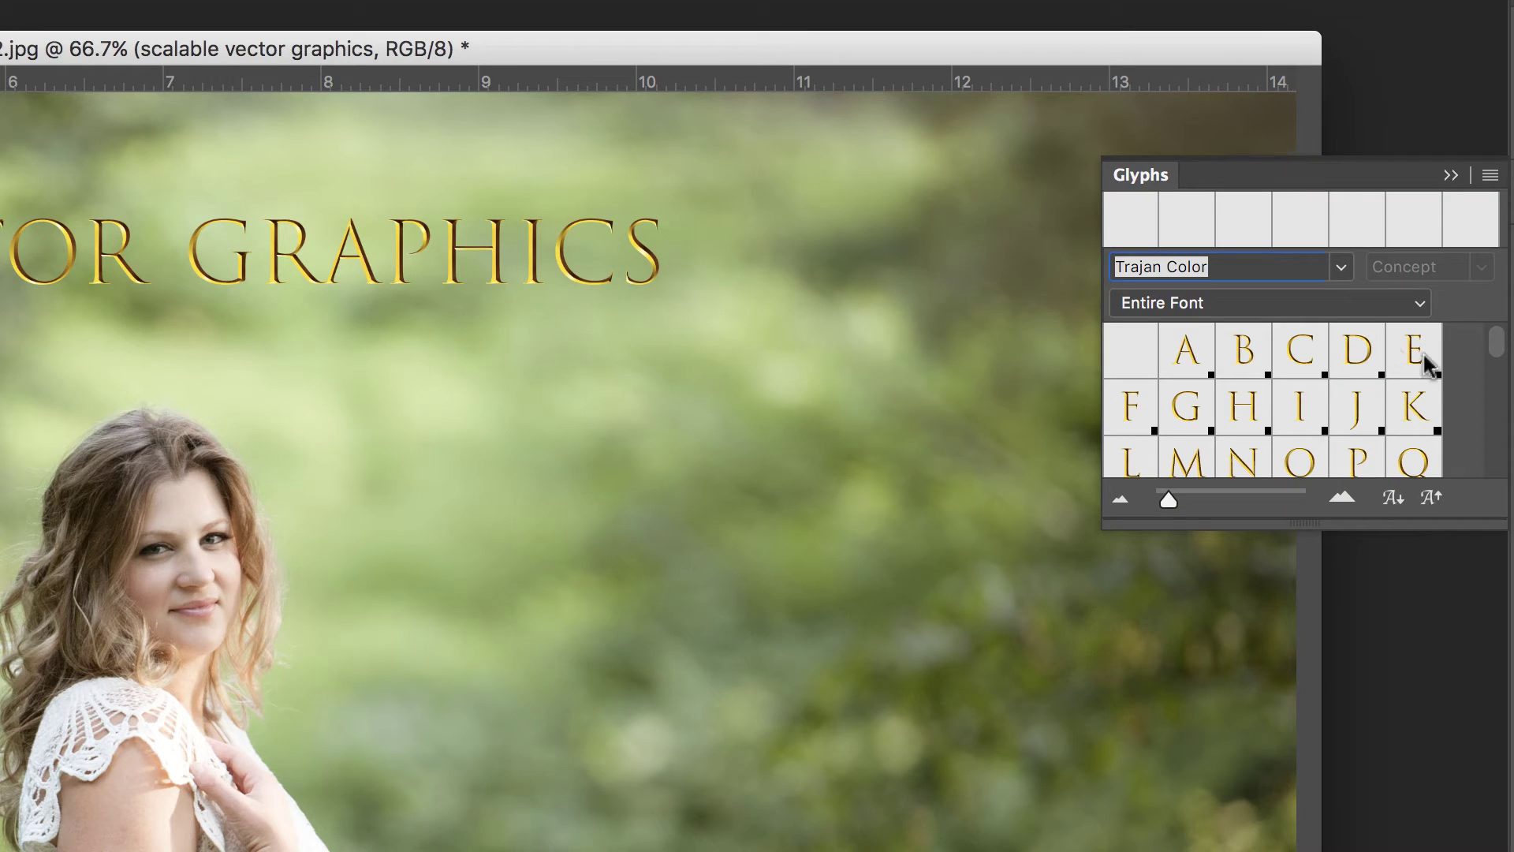
{"action": "scroll", "coordinate": [1430, 358], "scroll_direction": "down", "scroll_amount": 1}
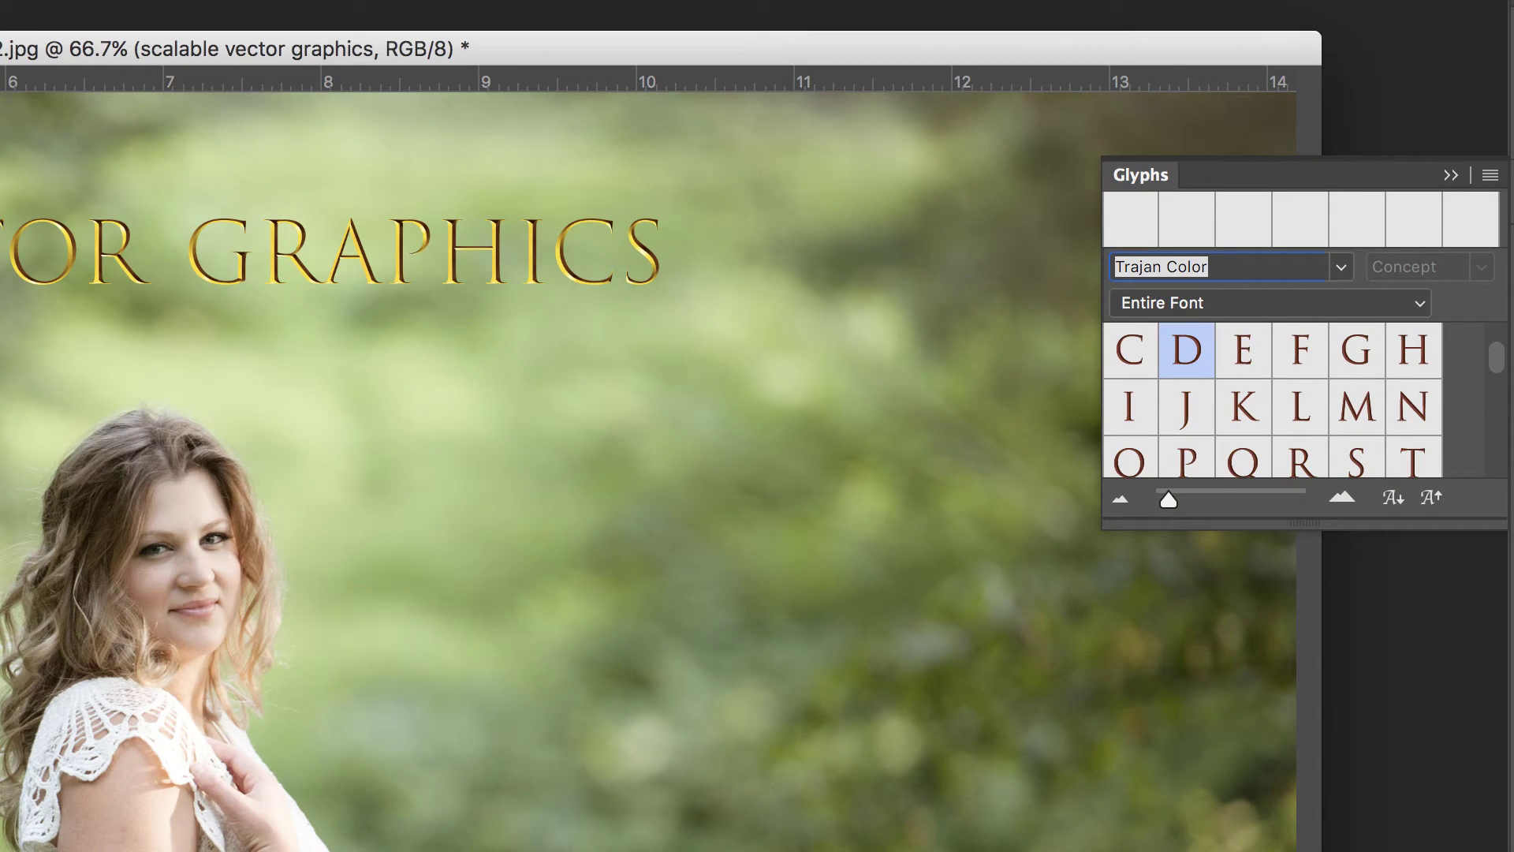
{"action": "left_click_drag", "start_coordinate": [1497, 361], "coordinate": [1505, 380]}
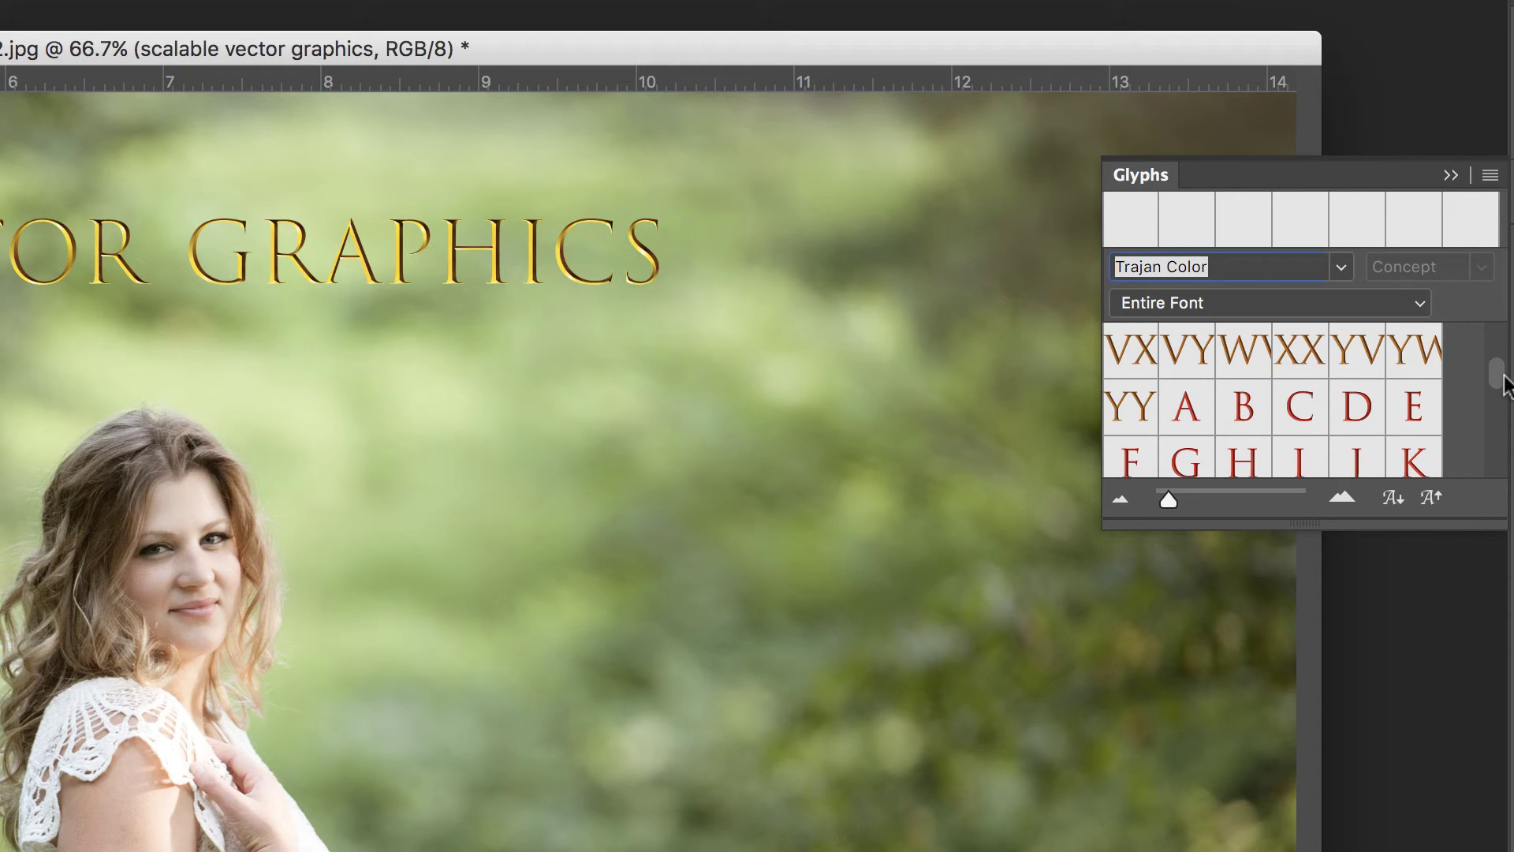
{"action": "scroll", "coordinate": [1503, 378], "scroll_direction": "down", "scroll_amount": 5}
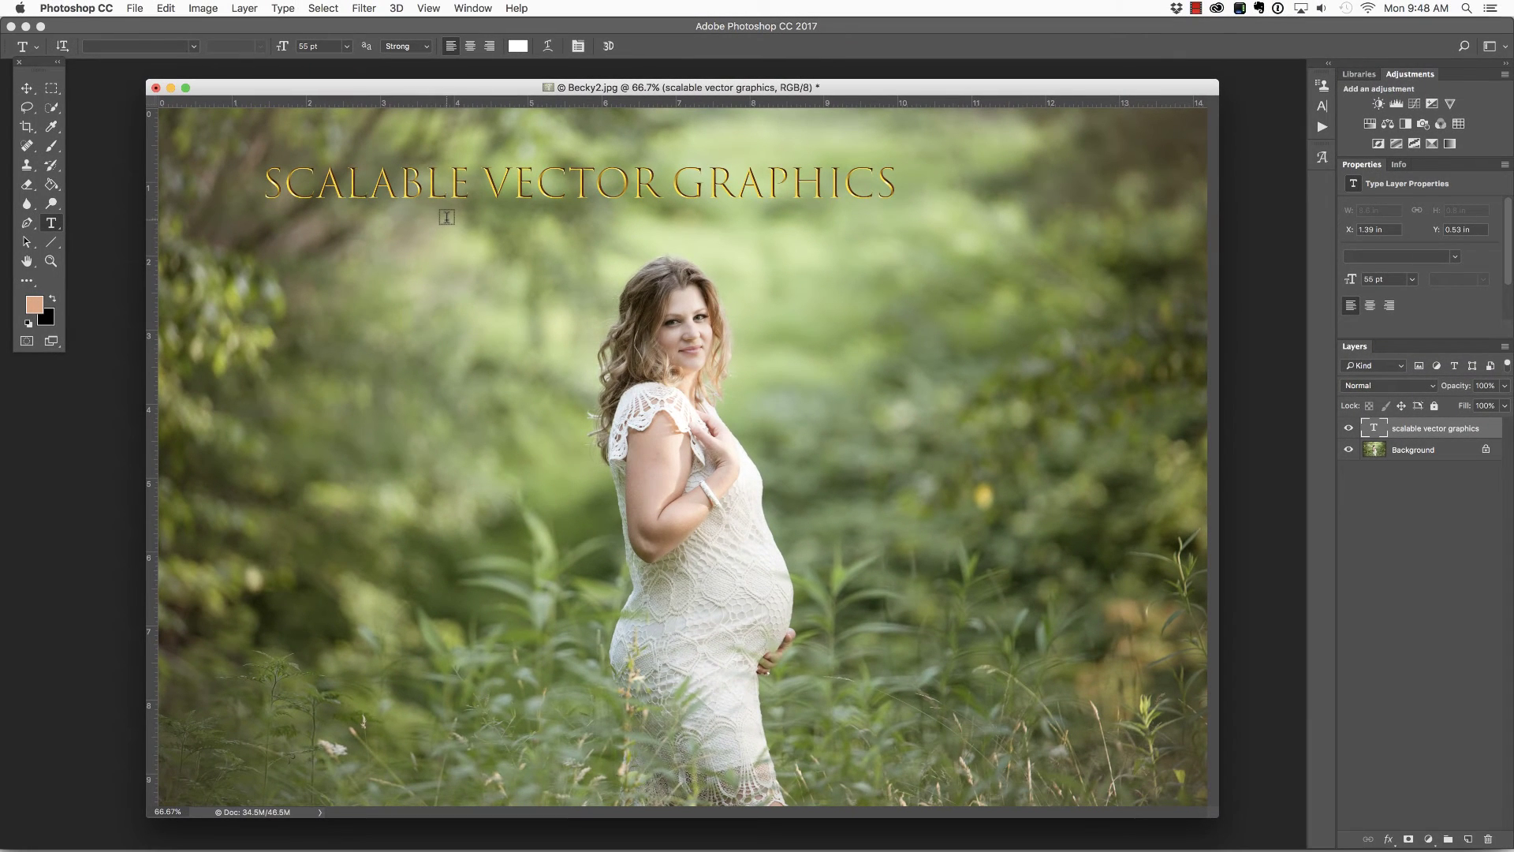
- Choose the EmojiOne font and paste FLOURISH into a new text layer left of the woman
{"action": "left_click", "coordinate": [194, 47]}
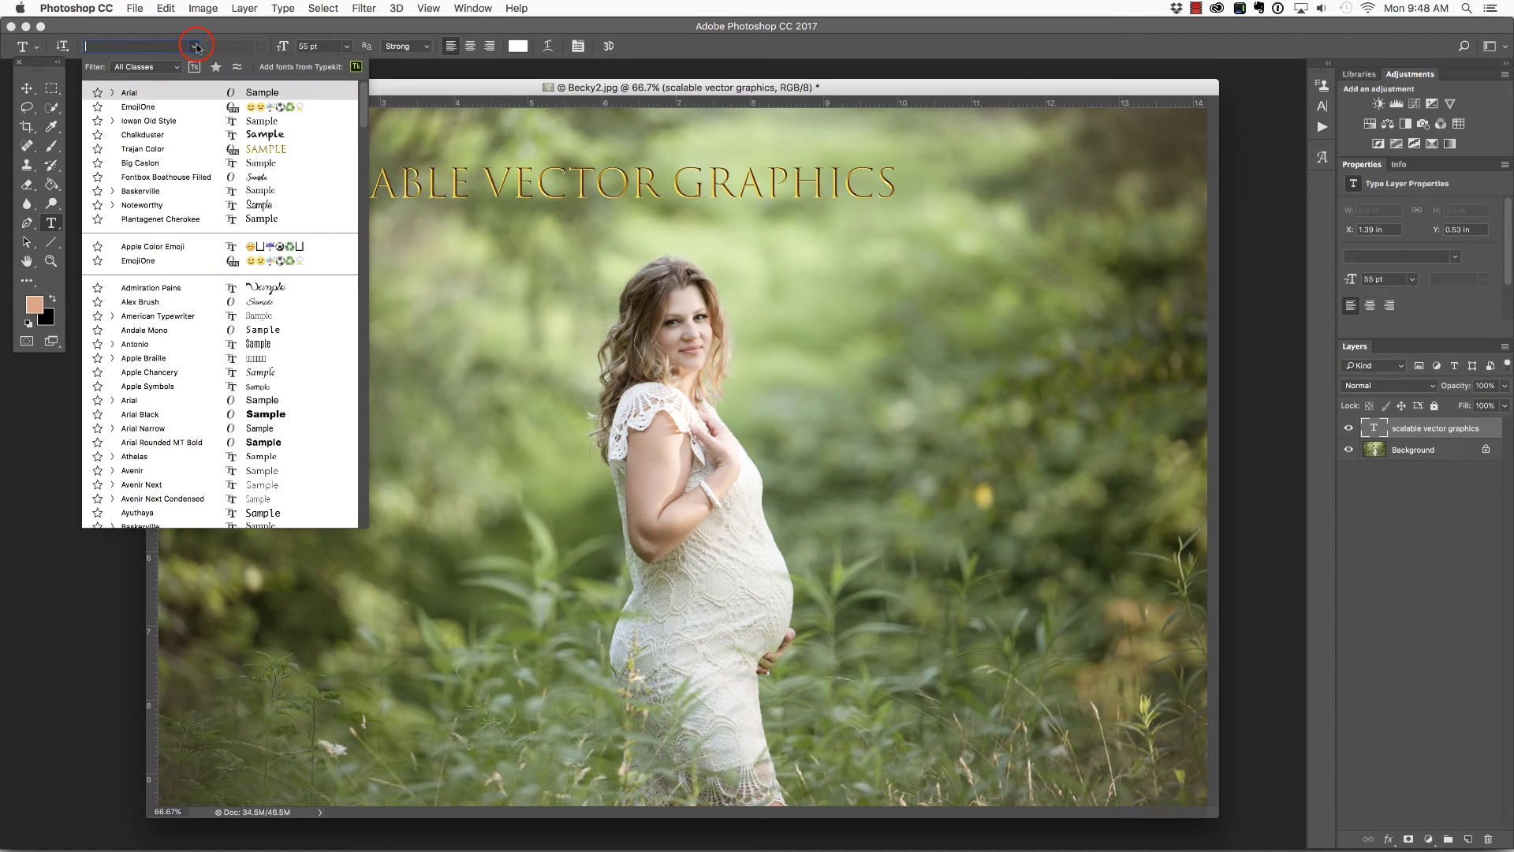
{"action": "left_click", "coordinate": [181, 110]}
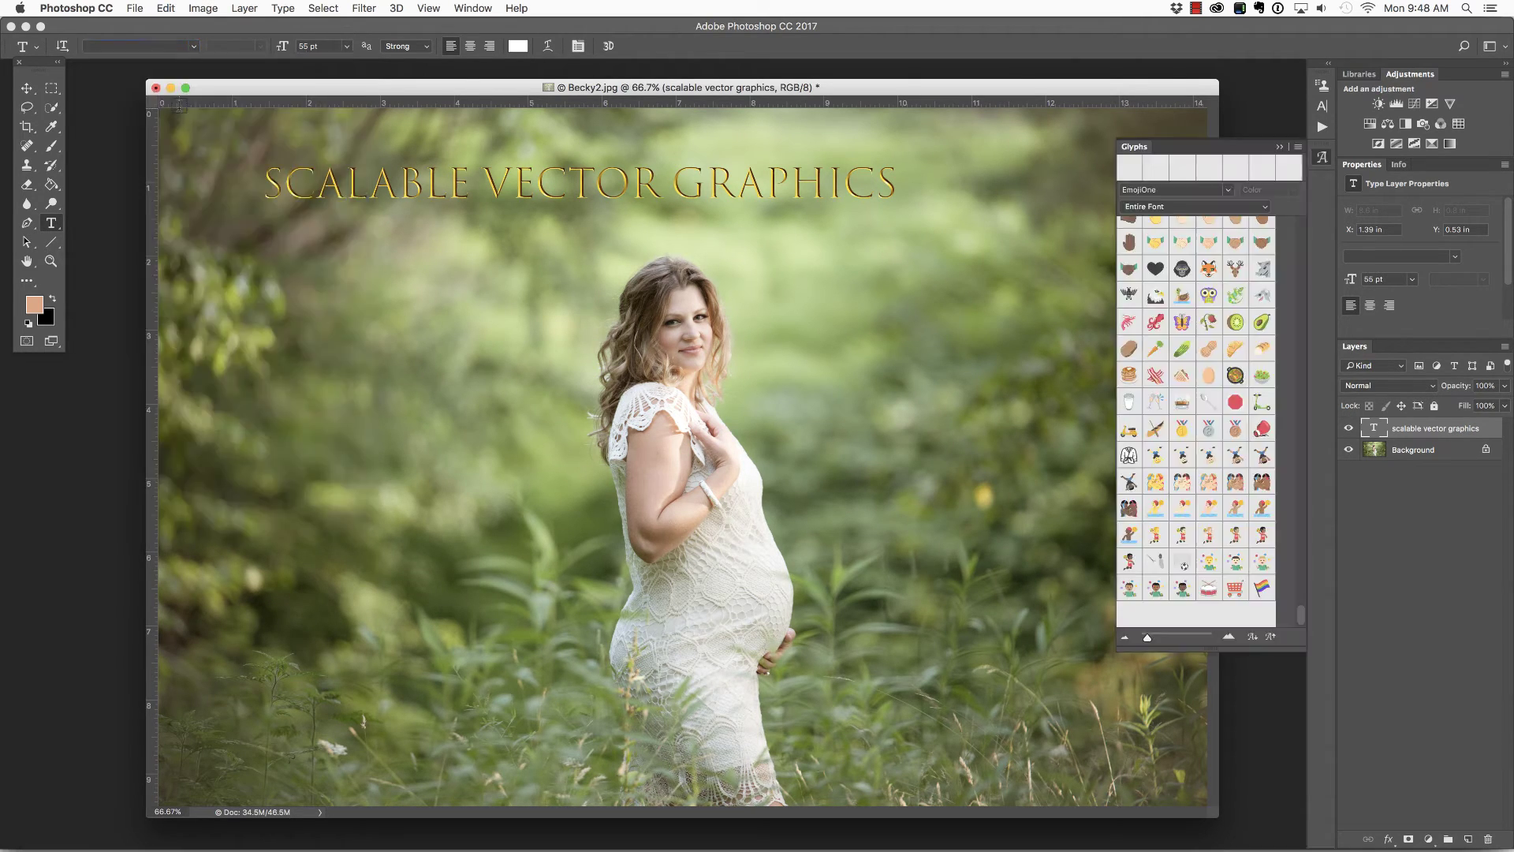
{"action": "left_click", "coordinate": [285, 408]}
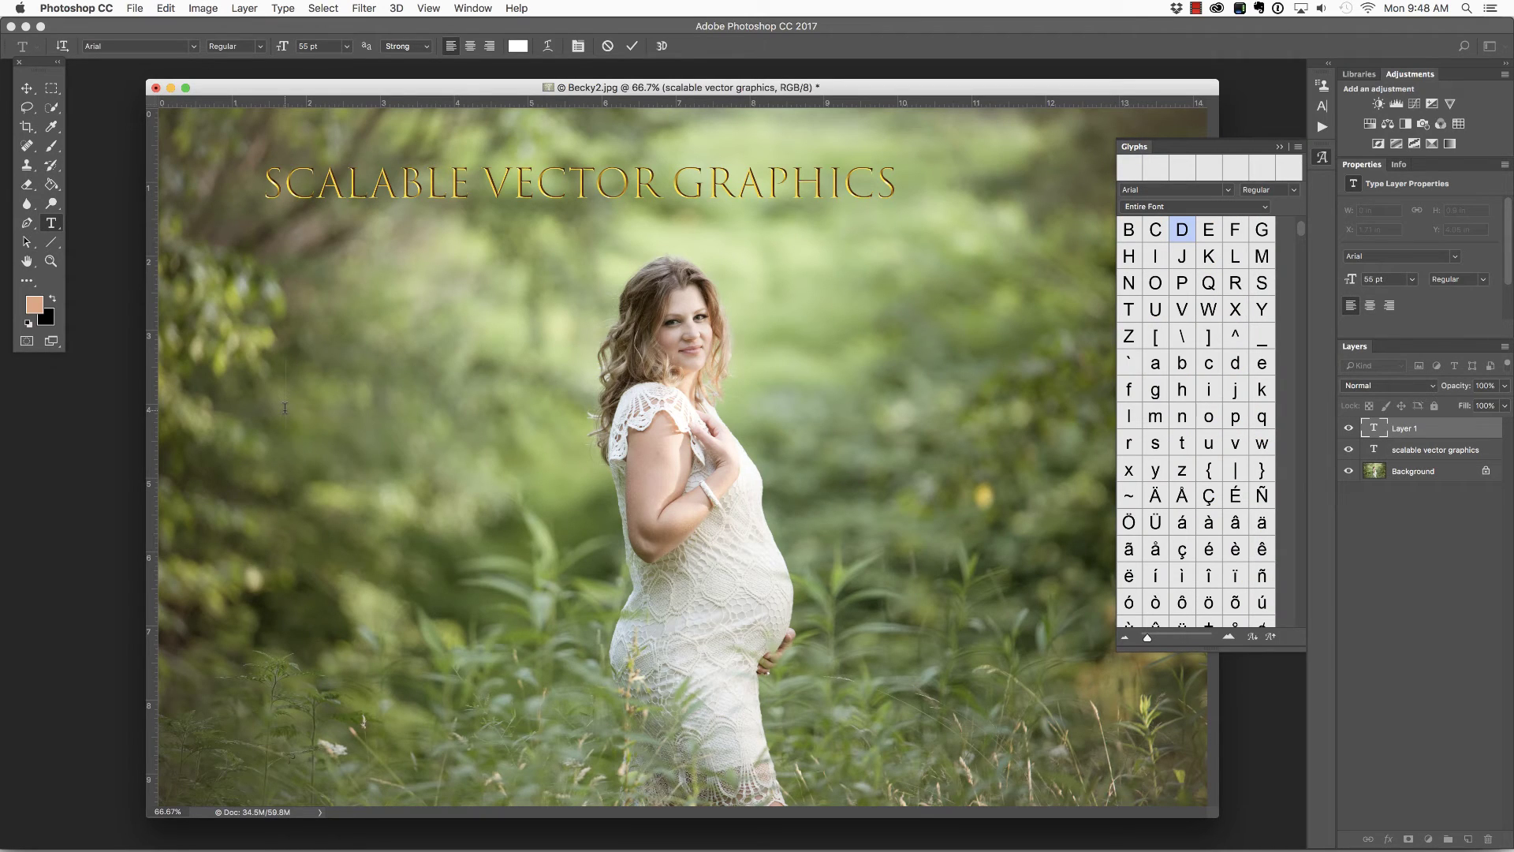
{"action": "type", "text": "FLOURISH"}
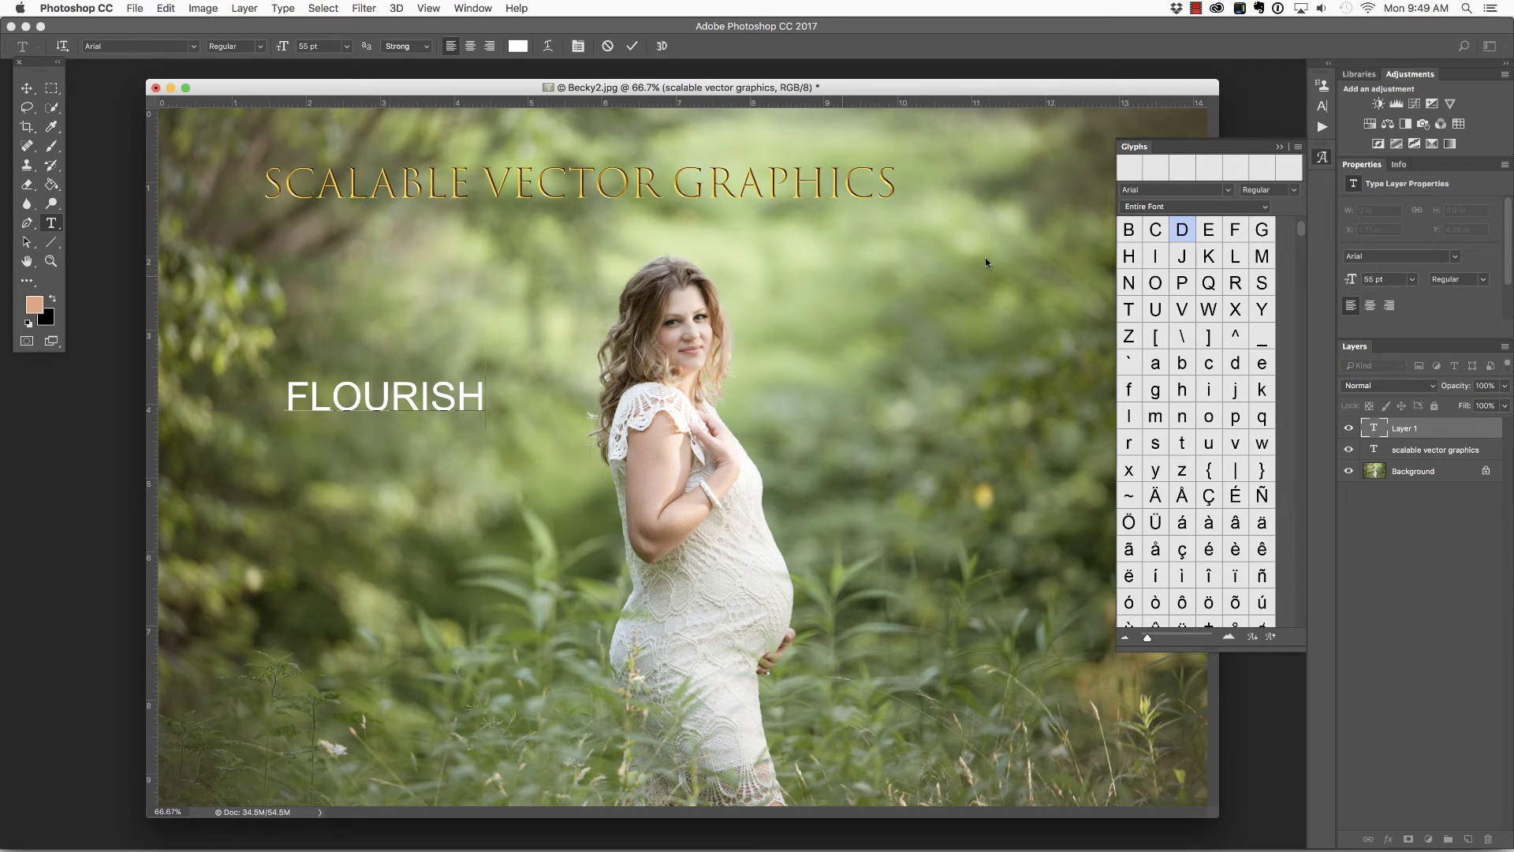
- Show EmojiOne glyphs in the Glyphs panel and insert the heart-eyes emoji after FLOURISH
{"action": "left_click", "coordinate": [1227, 191]}
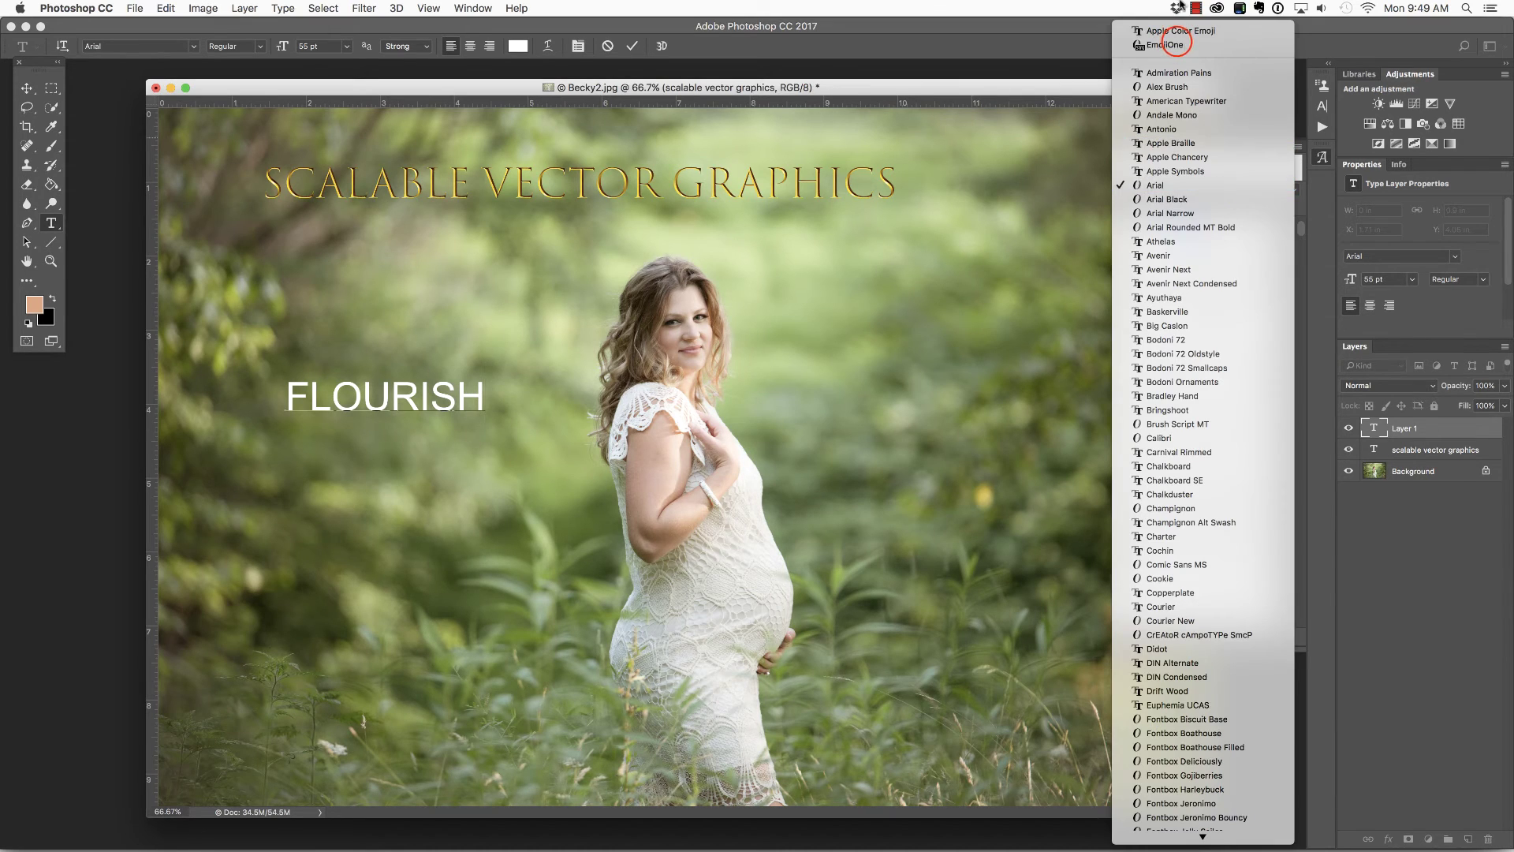
{"action": "left_click", "coordinate": [1173, 44]}
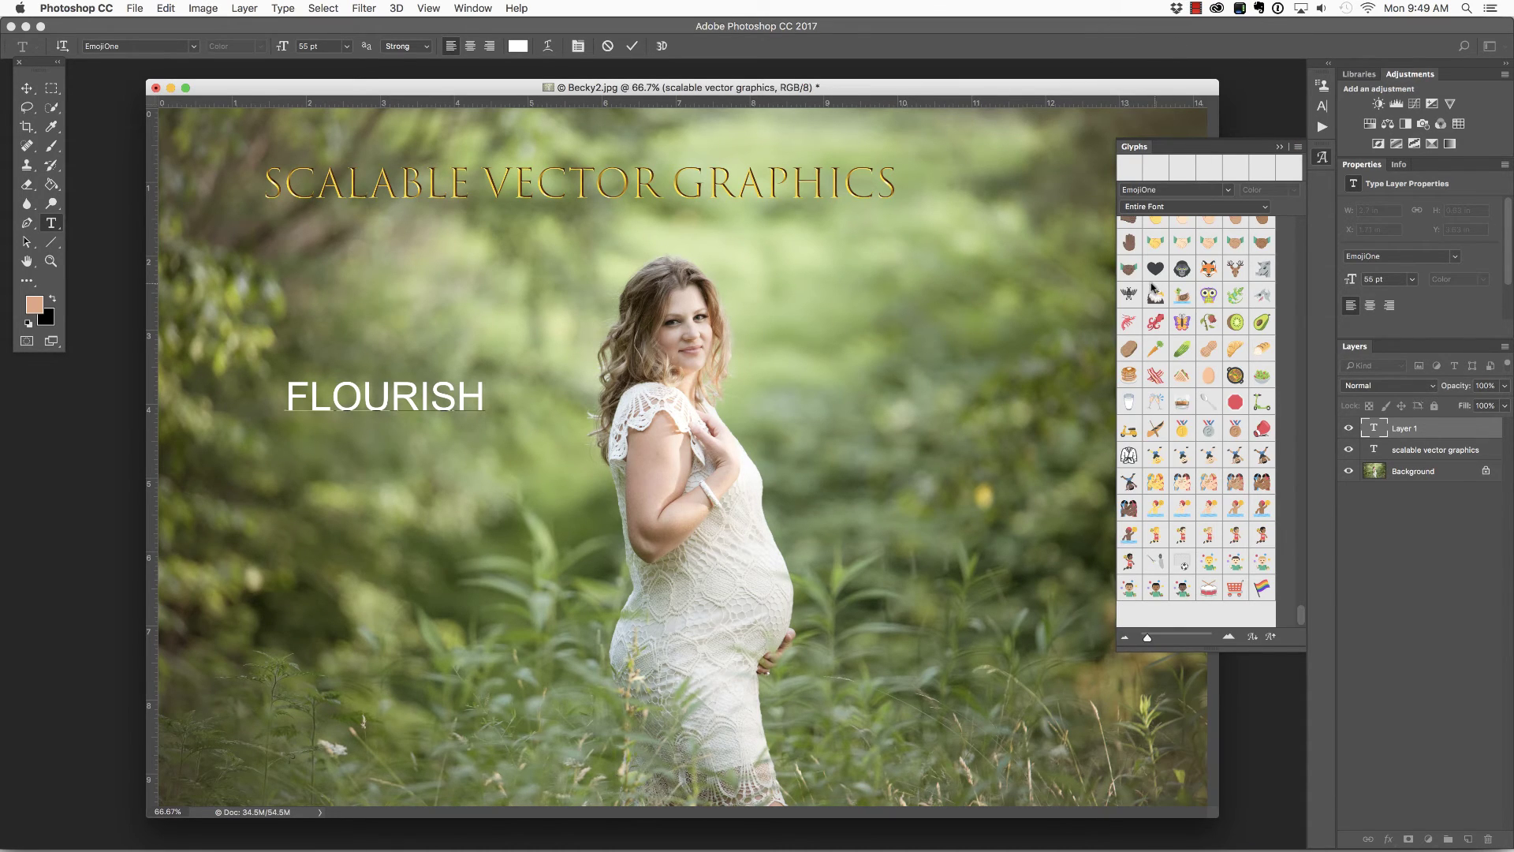
{"action": "scroll", "coordinate": [1197, 351], "scroll_direction": "up", "scroll_amount": 5}
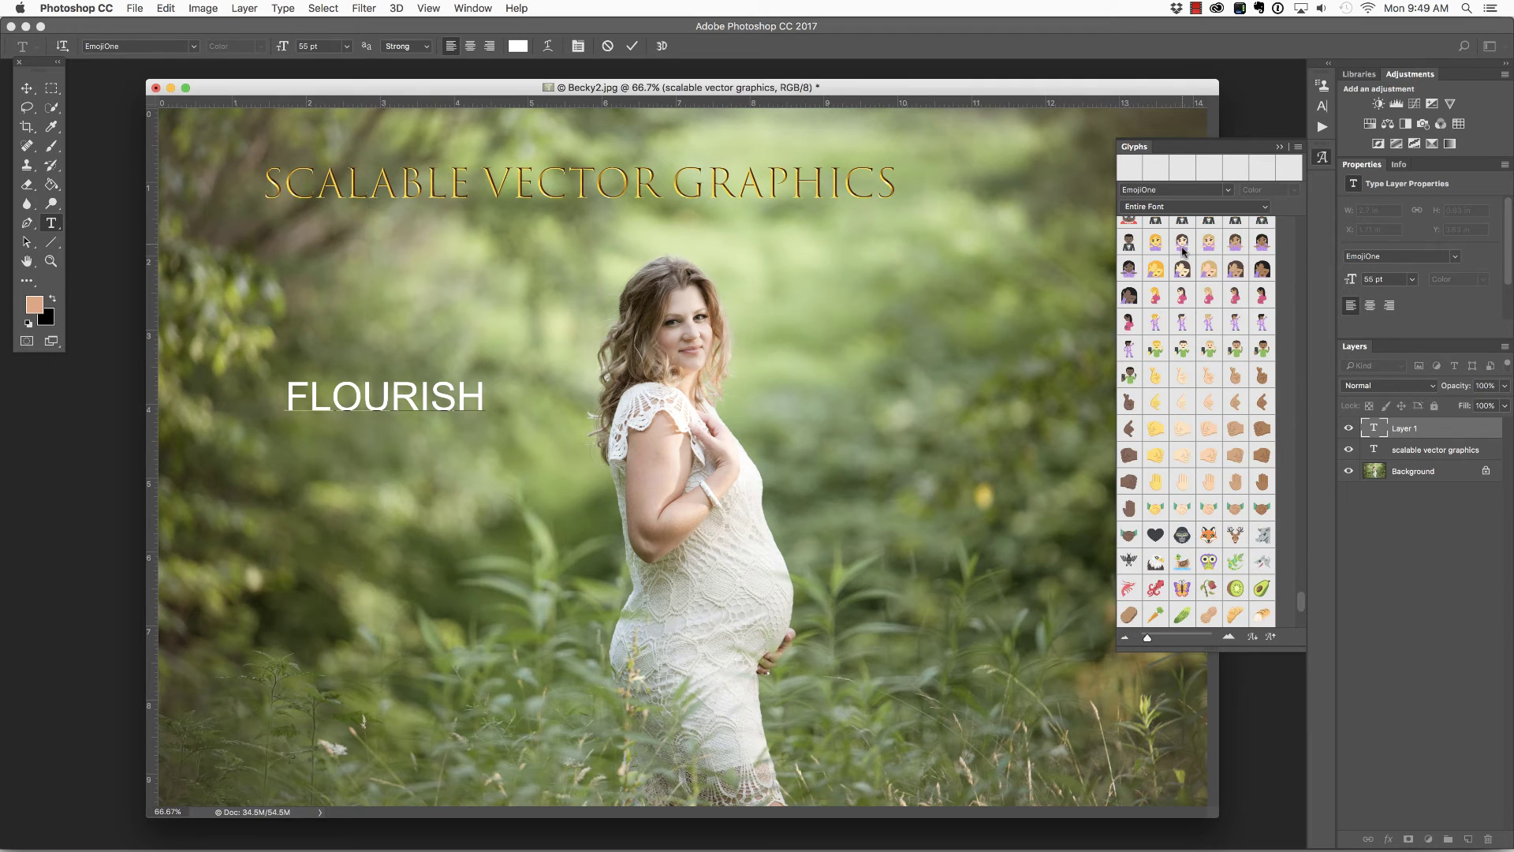
{"action": "scroll", "coordinate": [1182, 251], "scroll_direction": "up", "scroll_amount": 10}
{"action": "left_click", "coordinate": [1300, 520]}
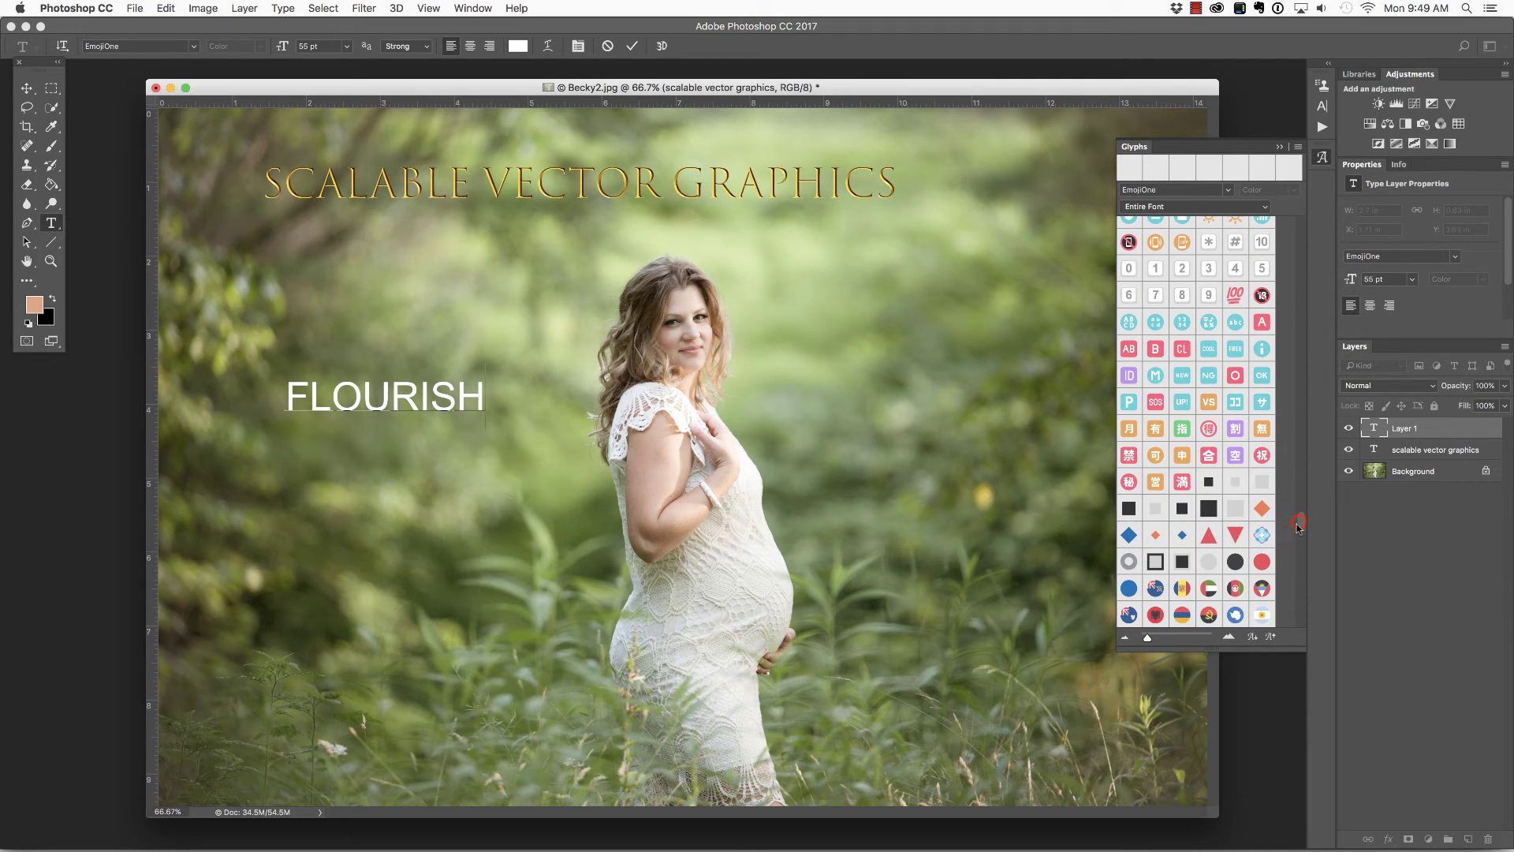
{"action": "left_click_drag", "start_coordinate": [1299, 526], "coordinate": [1307, 178]}
{"action": "double_click", "coordinate": [1262, 442]}
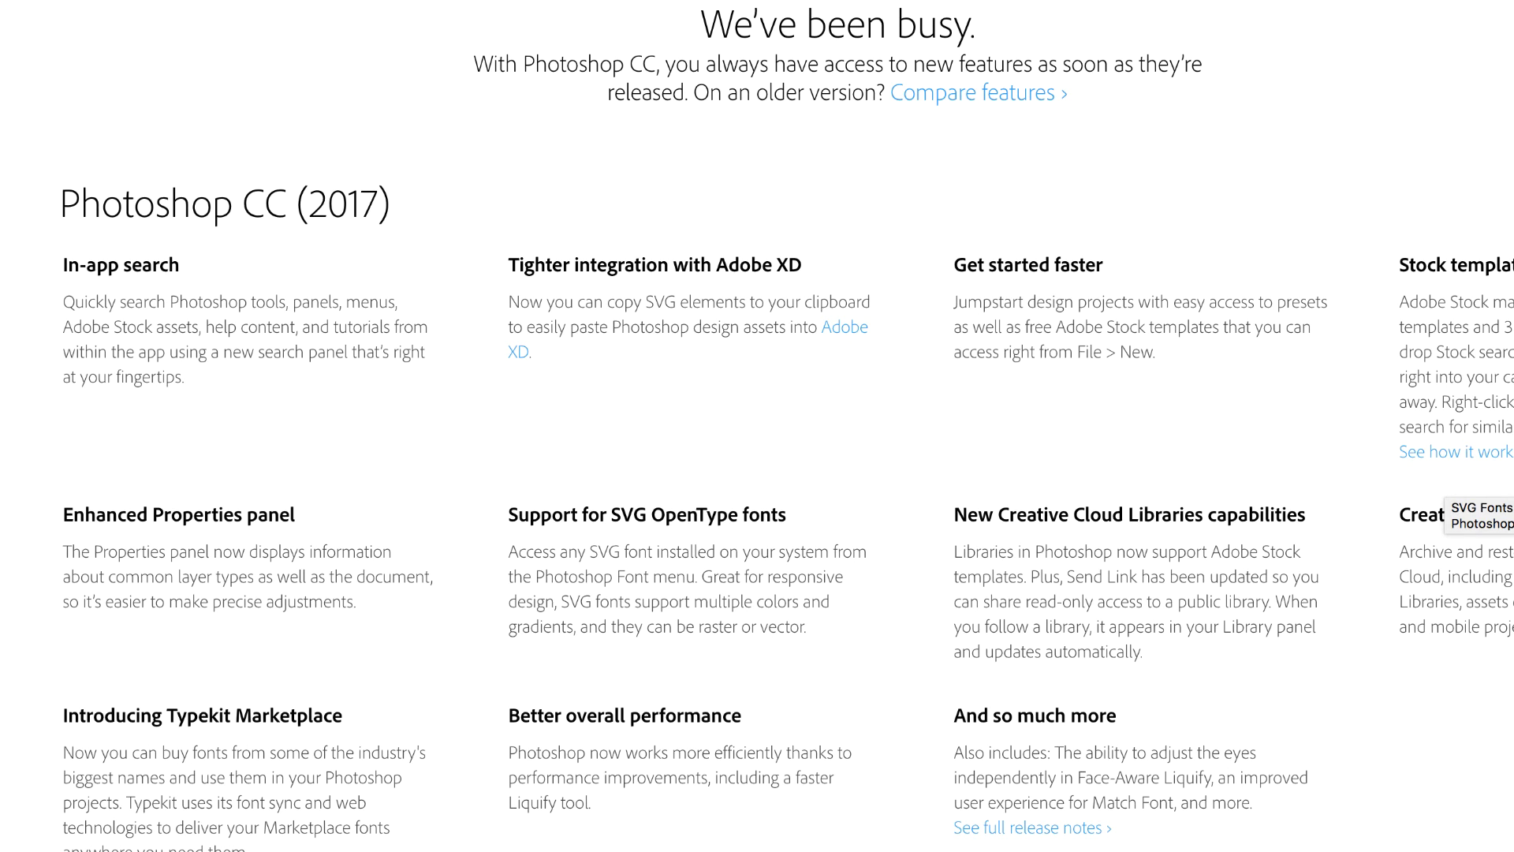
- Open the full Photoshop CC 2017 release notes and scroll to the Comprehensive search crop examples
{"action": "left_click", "coordinate": [1063, 828]}
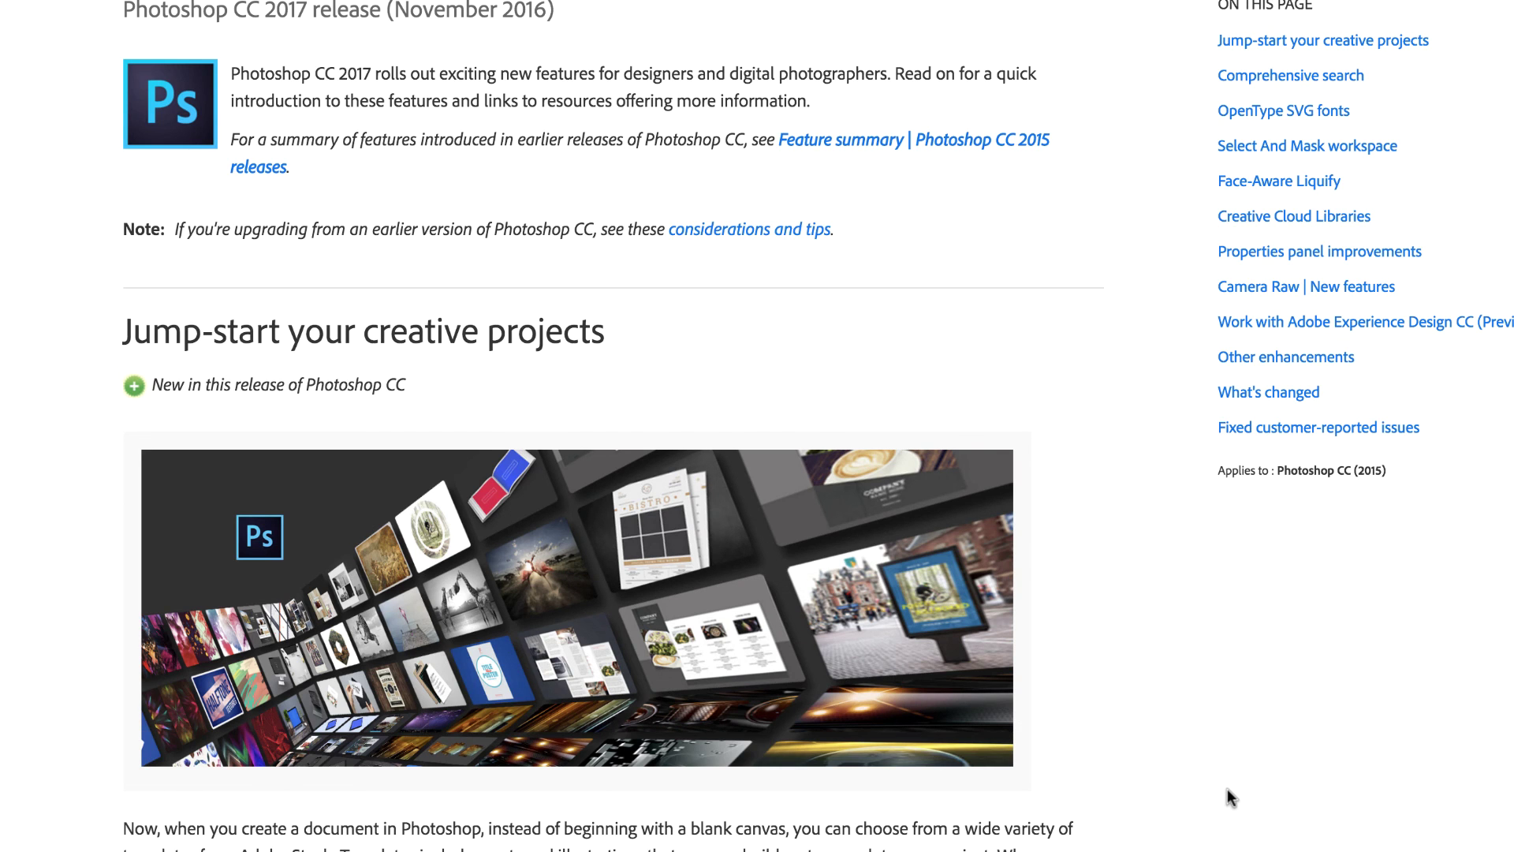
{"action": "scroll", "coordinate": [1227, 788], "scroll_direction": "down", "scroll_amount": 3}
{"action": "scroll", "coordinate": [1227, 789], "scroll_direction": "down", "scroll_amount": 14}
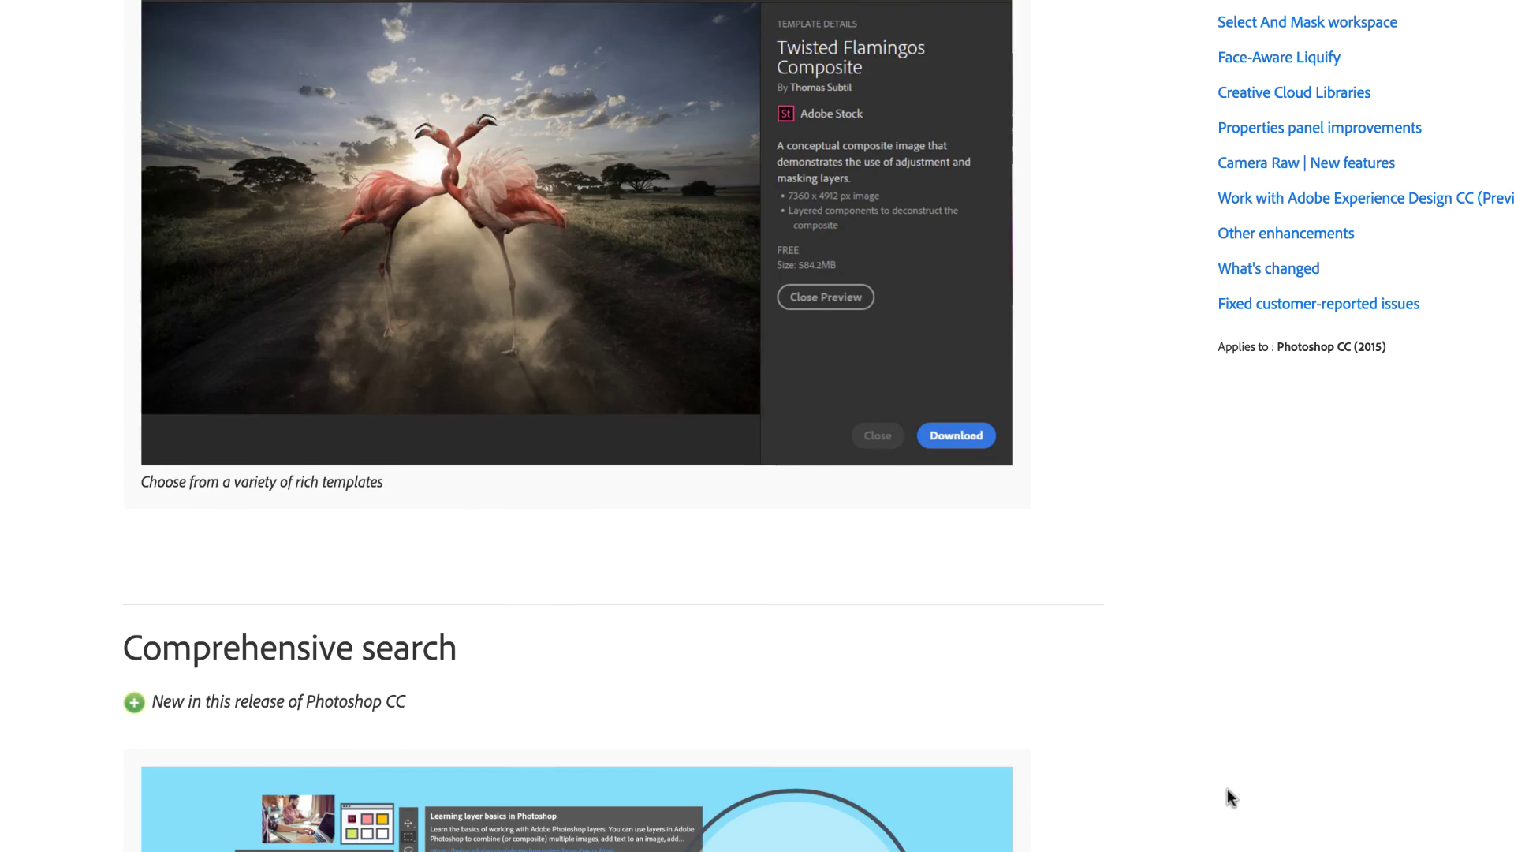
{"action": "scroll", "coordinate": [1227, 789], "scroll_direction": "down", "scroll_amount": 8}
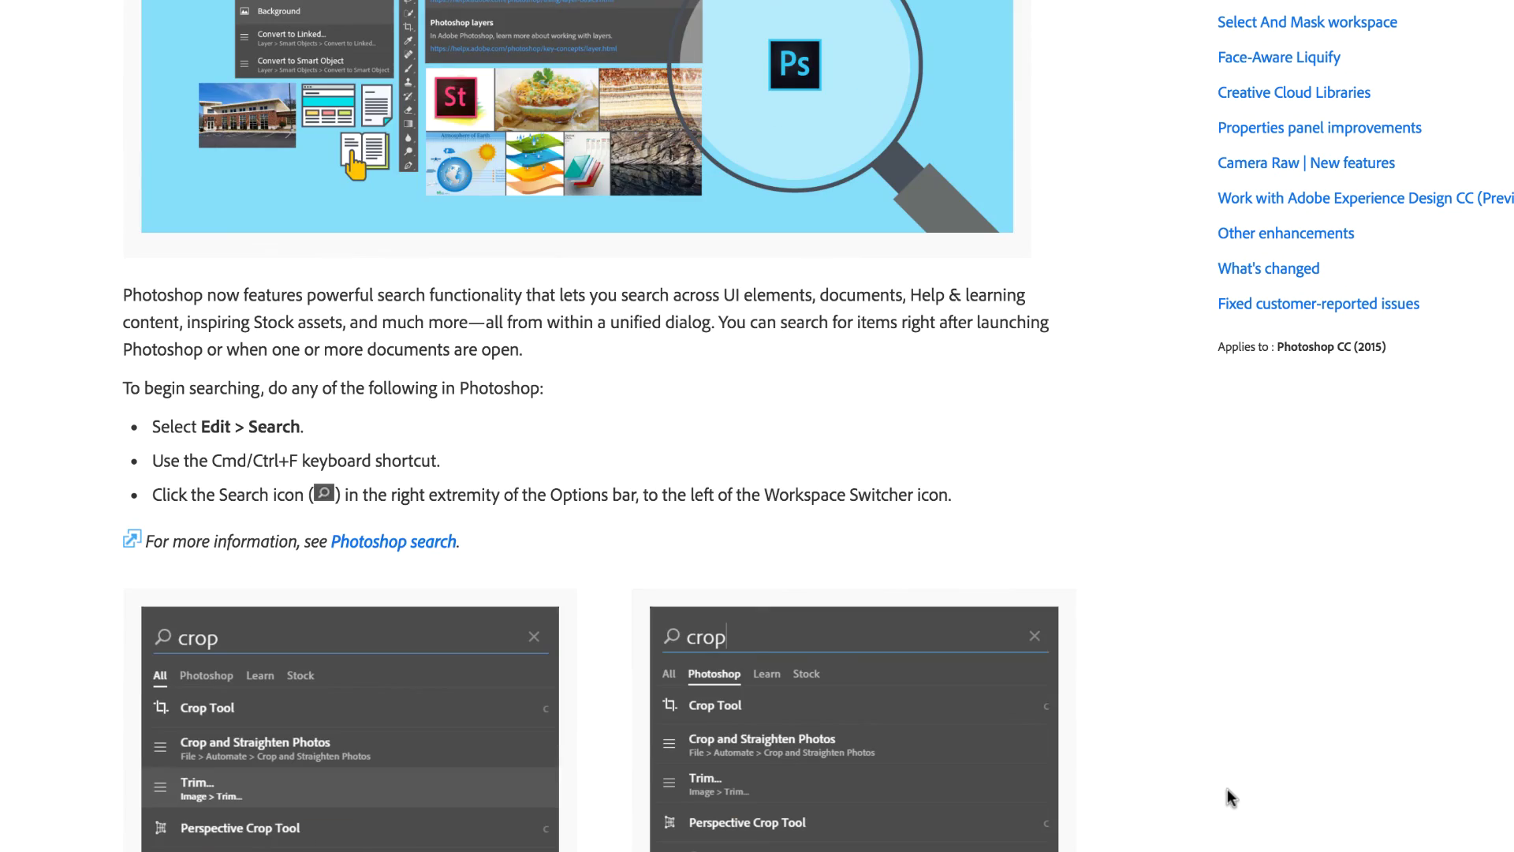
{"action": "scroll", "coordinate": [1228, 788], "scroll_direction": "down", "scroll_amount": 5}
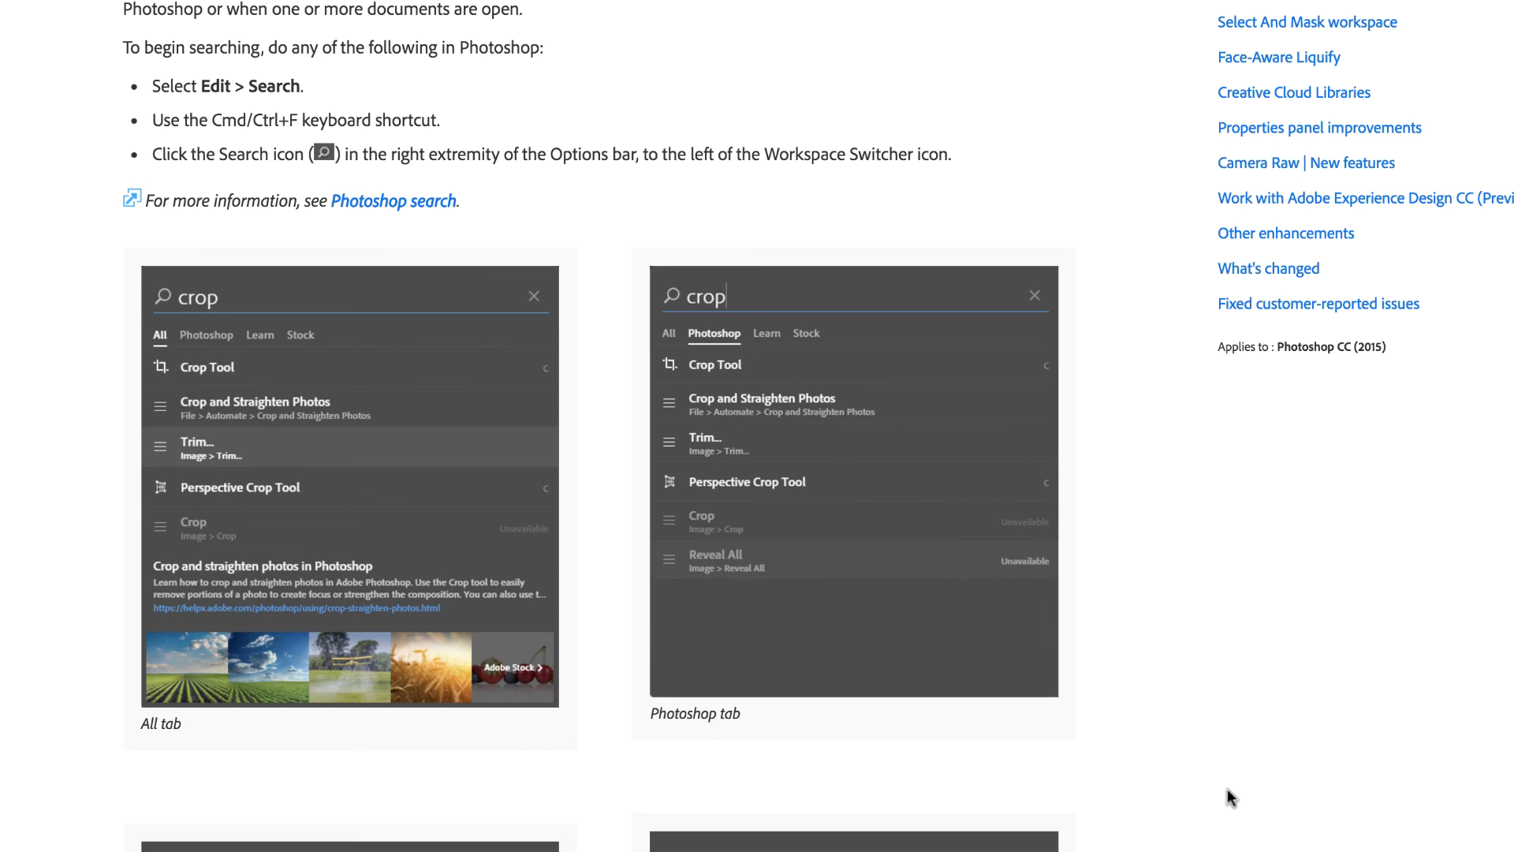
{"action": "scroll", "coordinate": [1227, 788], "scroll_direction": "down", "scroll_amount": 1}
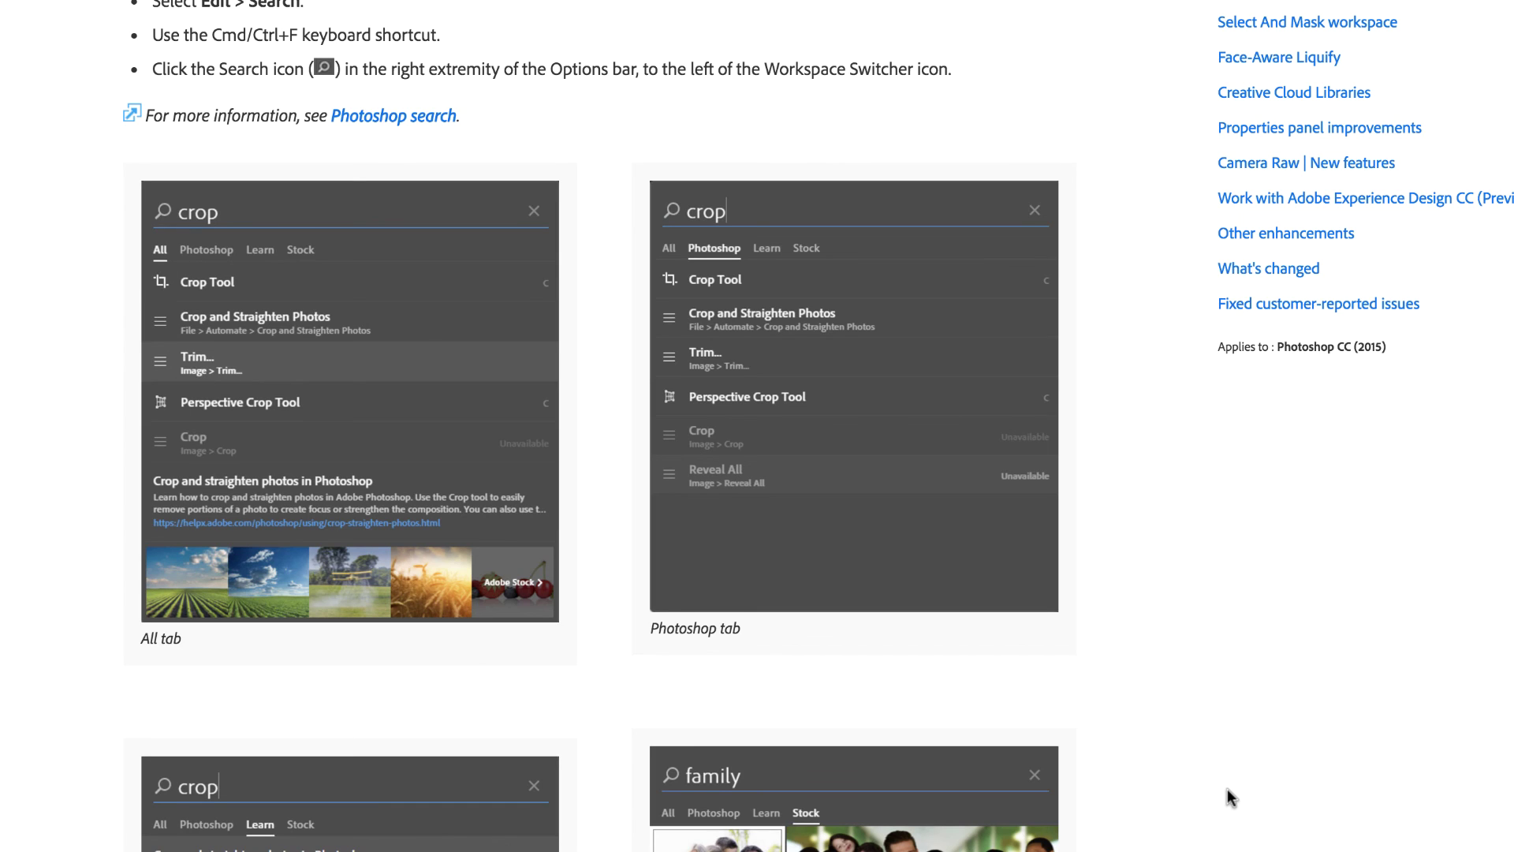
{"action": "scroll", "coordinate": [1227, 789], "scroll_direction": "down", "scroll_amount": 1}
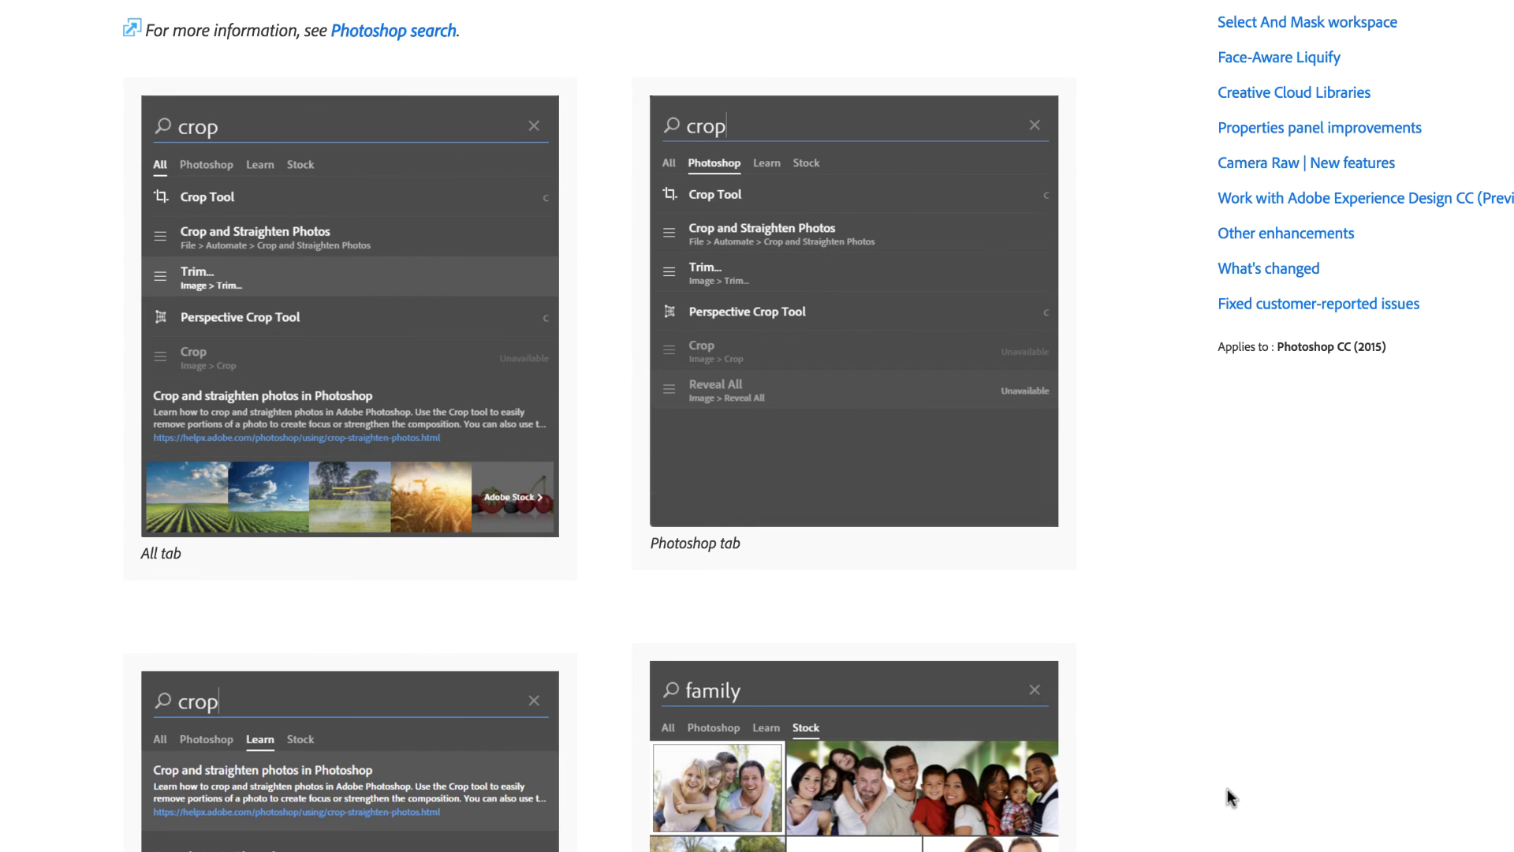